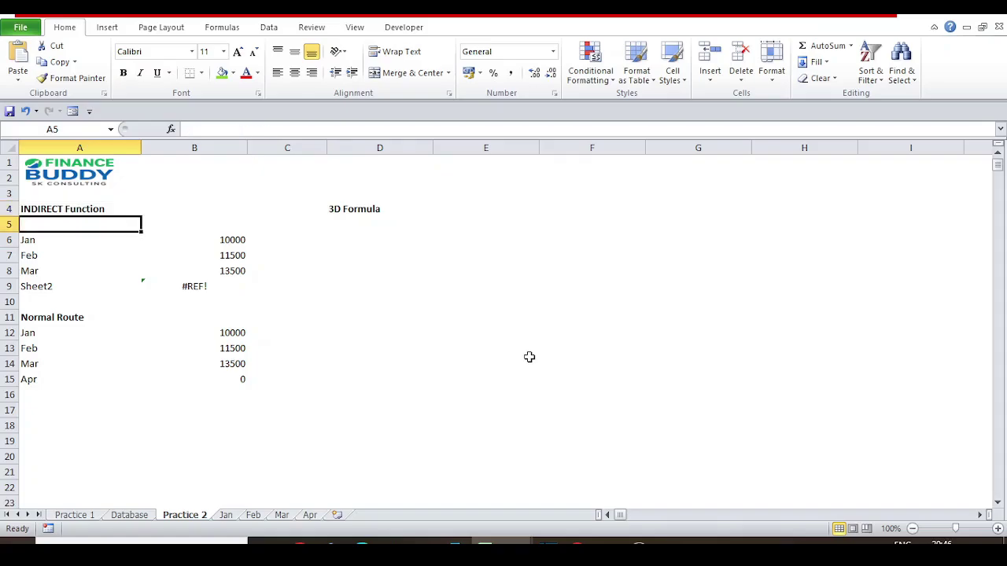
# Step: Examine the INDIRECT formulas in B6:B8 and the empty cell D6 under the 3D Formula heading
pyautogui.press('Down')
pyautogui.press('Down')
pyautogui.press('Right')
pyautogui.press('Up')
pyautogui.hotkey('shift', 'Down')
pyautogui.hotkey('shift', 'Down')
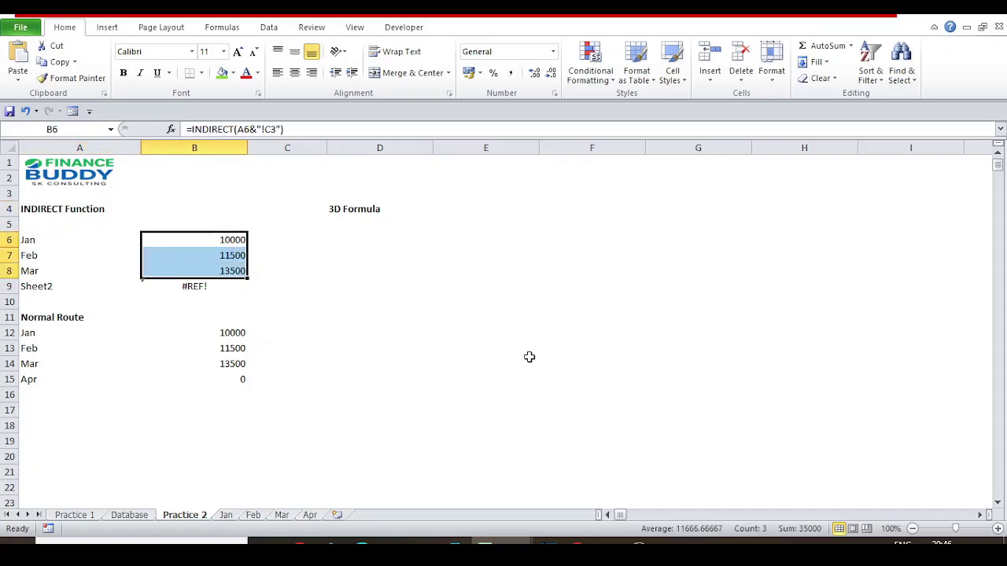
pyautogui.press('Down')
pyautogui.press('Down')
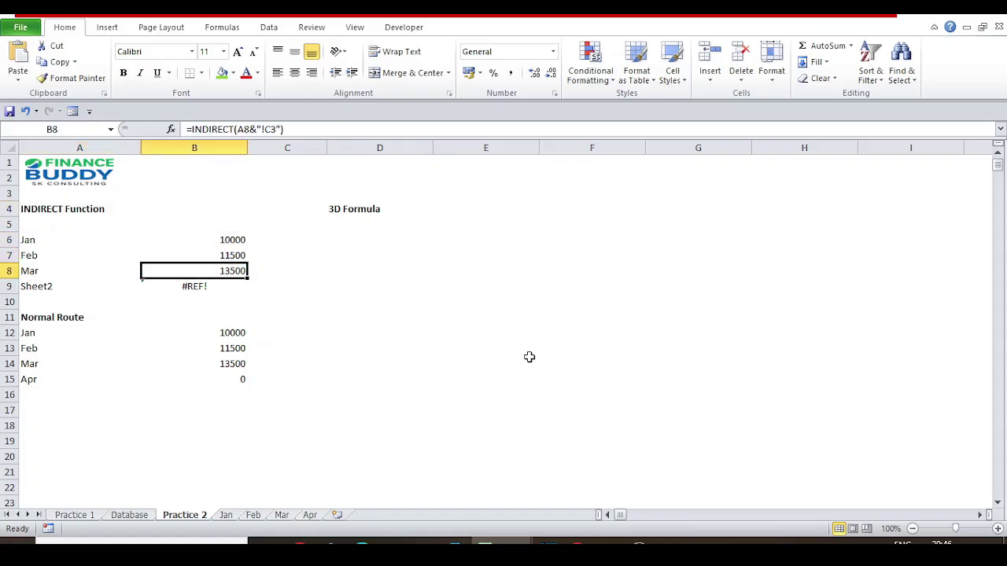
pyautogui.press('Right')
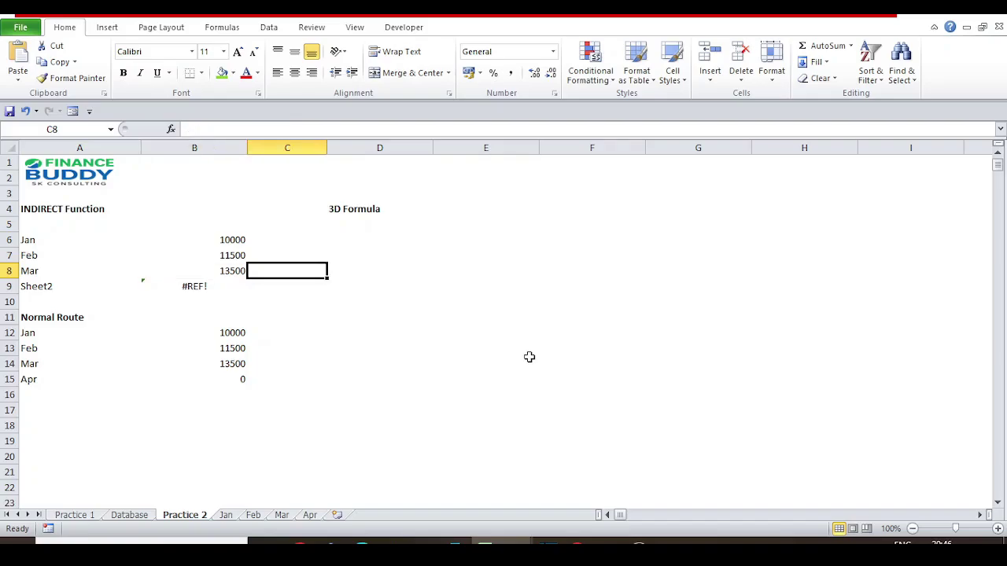
pyautogui.press('Up')
pyautogui.press('Up')
pyautogui.press('Right')
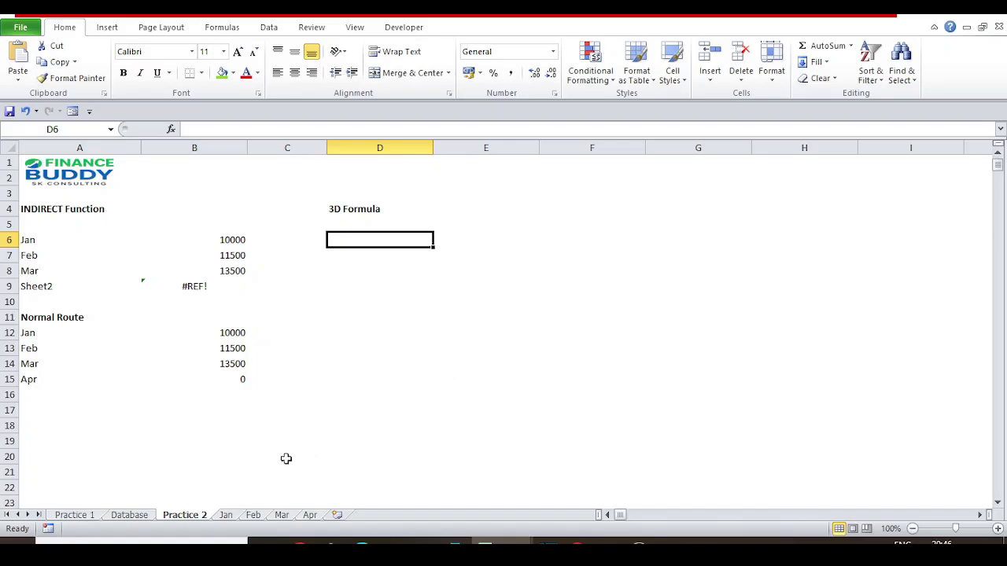
# Step: Review cell C3 on the Jan, Feb and Mar sheets, then return to Practice 2
pyautogui.click(224, 514)
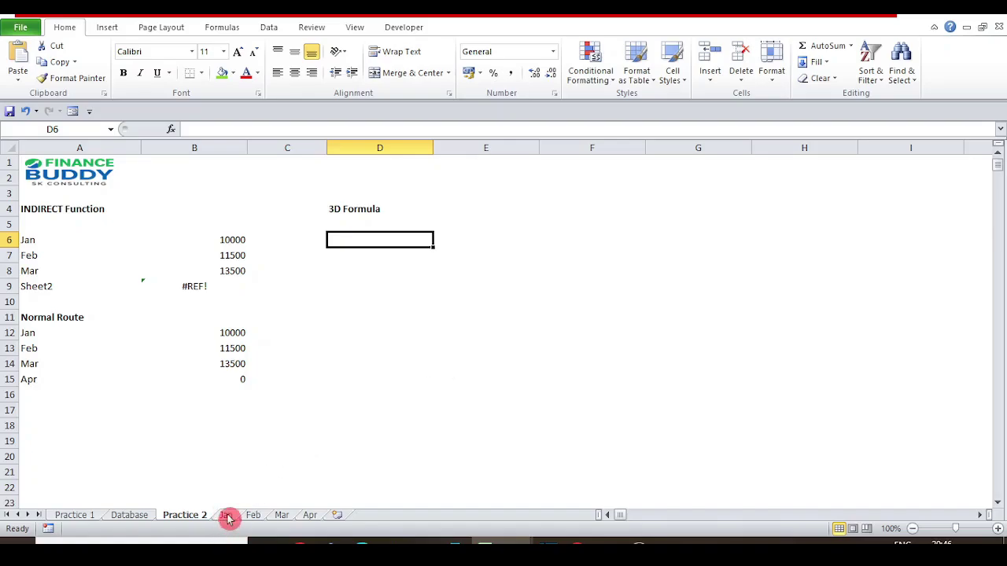
pyautogui.click(227, 516)
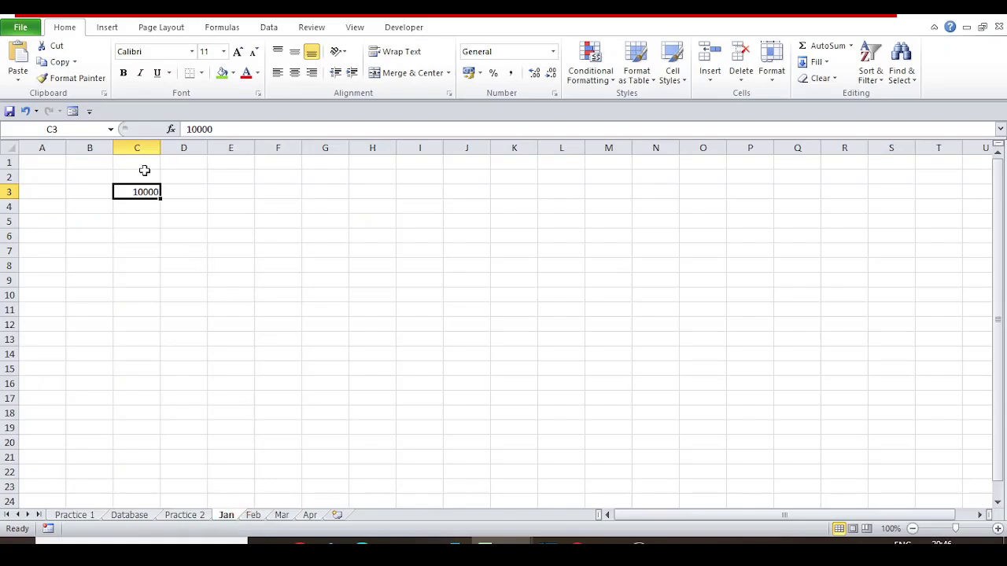
pyautogui.click(251, 515)
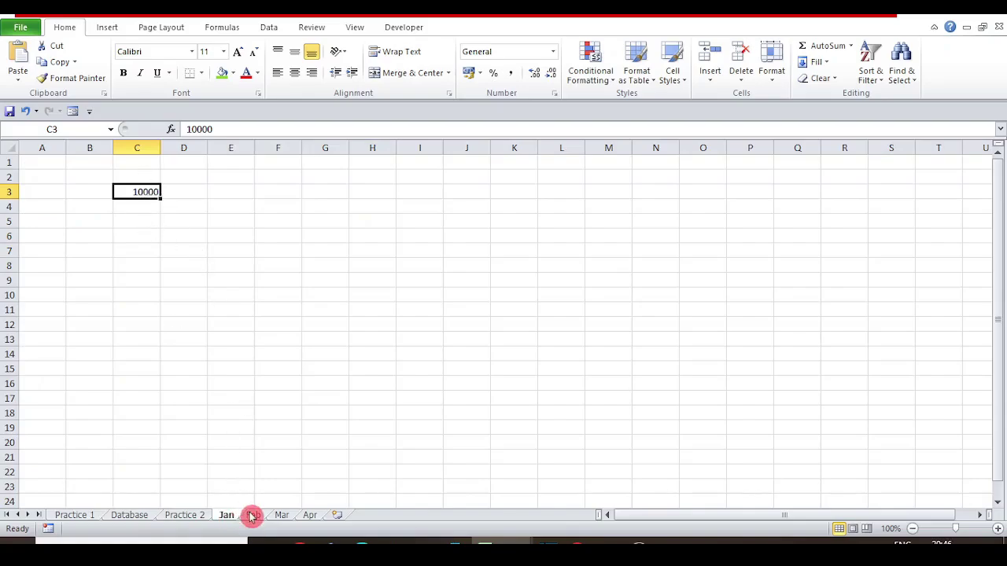
pyautogui.click(252, 516)
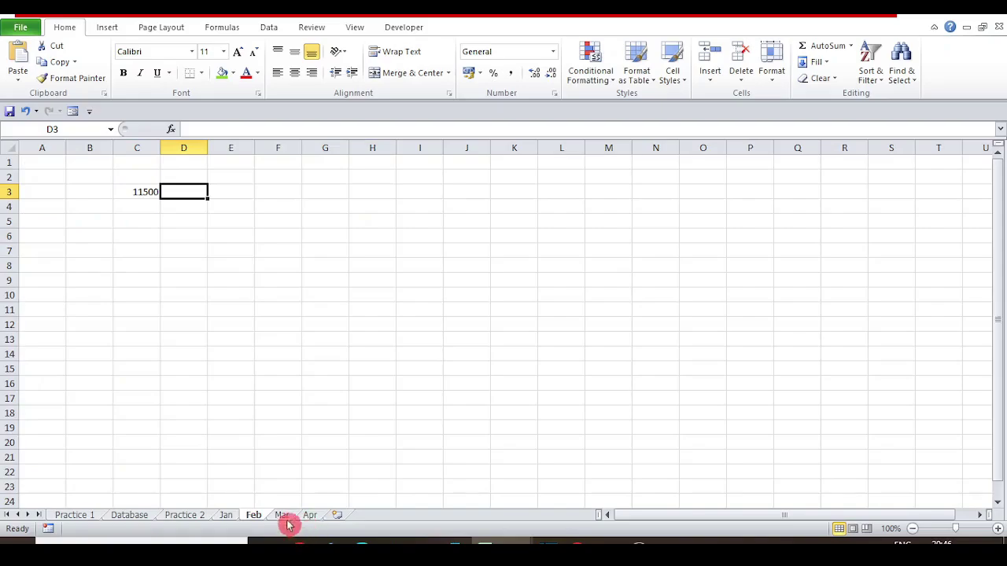
pyautogui.click(285, 515)
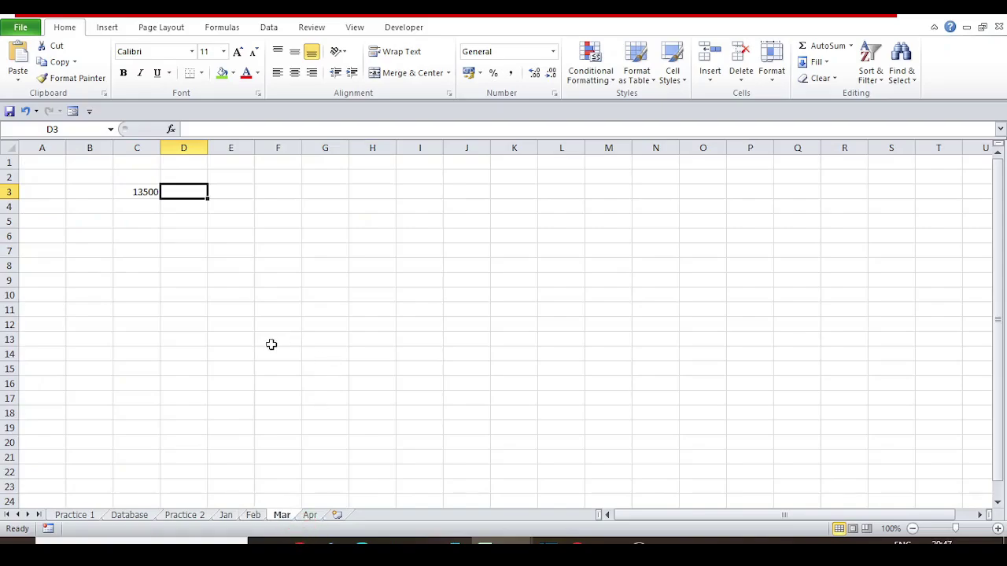
pyautogui.press('Left')
pyautogui.click(189, 515)
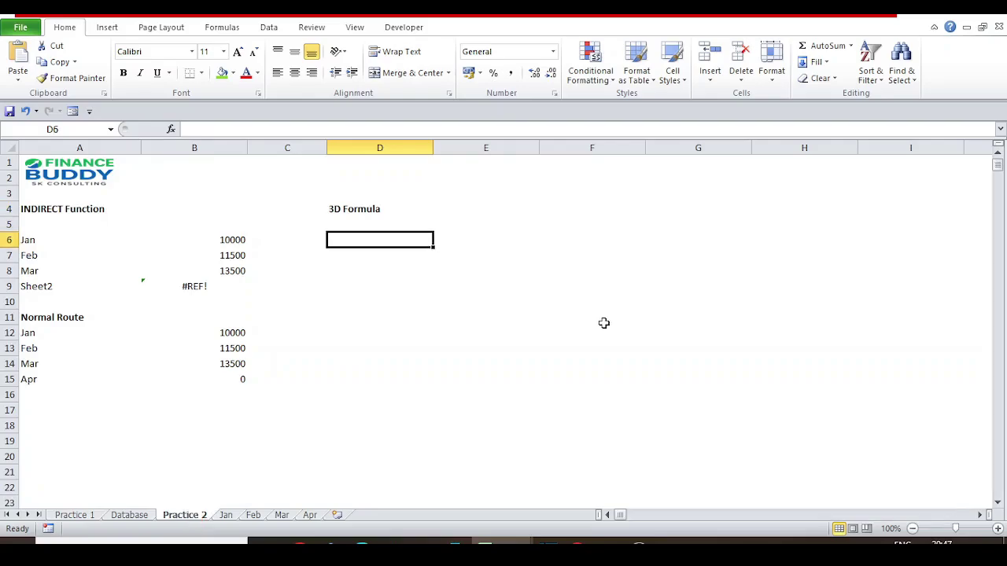
# Step: Review the INDIRECT Function and Normal Route tables in A4:B15, including the INDIRECT formulas in B6:B8
pyautogui.press('Down')
pyautogui.press('Down')
pyautogui.press('Down')
pyautogui.press('Down')
pyautogui.press('Down')
pyautogui.press('Down')
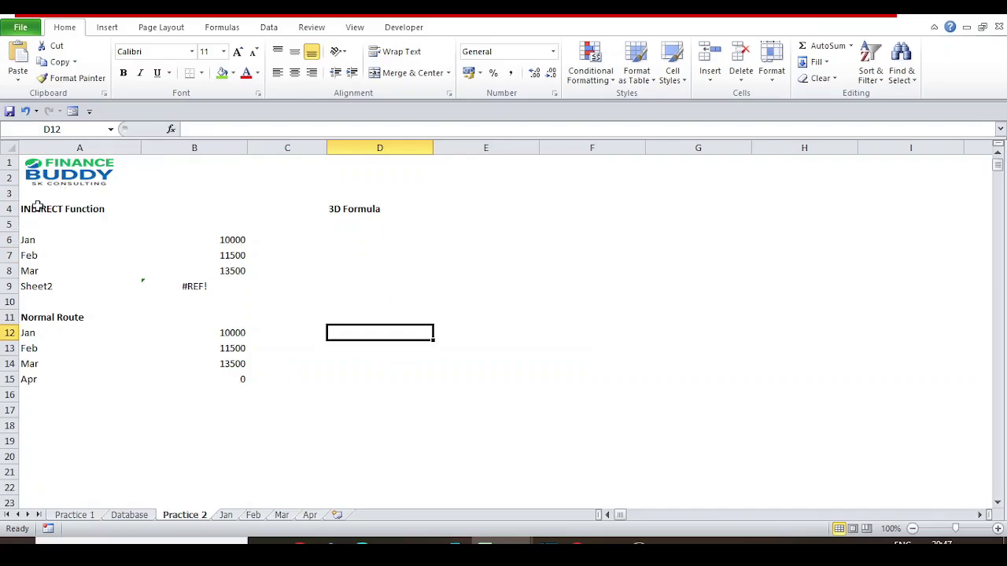
pyautogui.moveTo(33, 206); pyautogui.dragTo(243, 375)
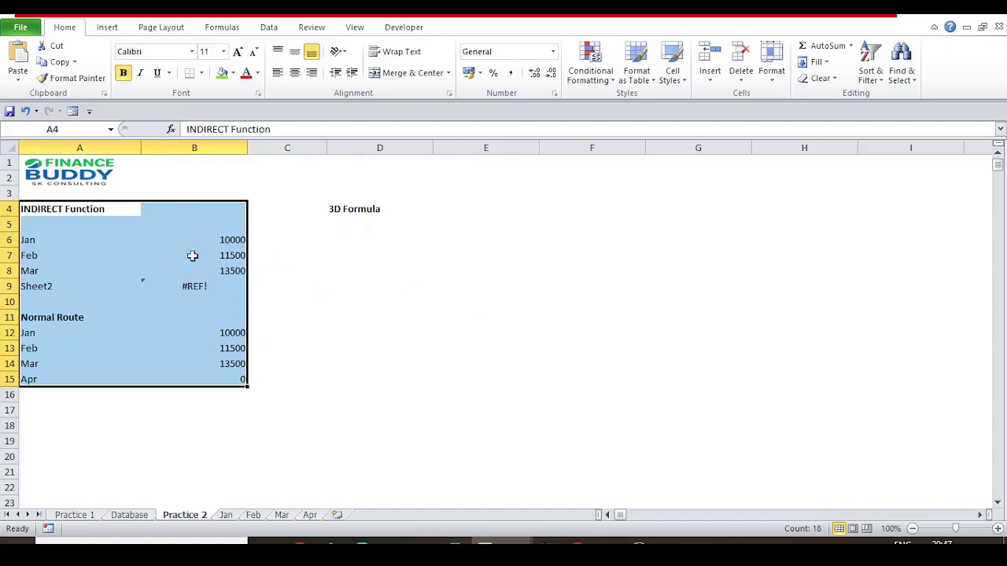
pyautogui.click(207, 240)
pyautogui.hotkey('shift', 'Down')
pyautogui.hotkey('shift', 'Down')
pyautogui.hotkey('shift', 'Down')
pyautogui.hotkey('shift', 'Up')
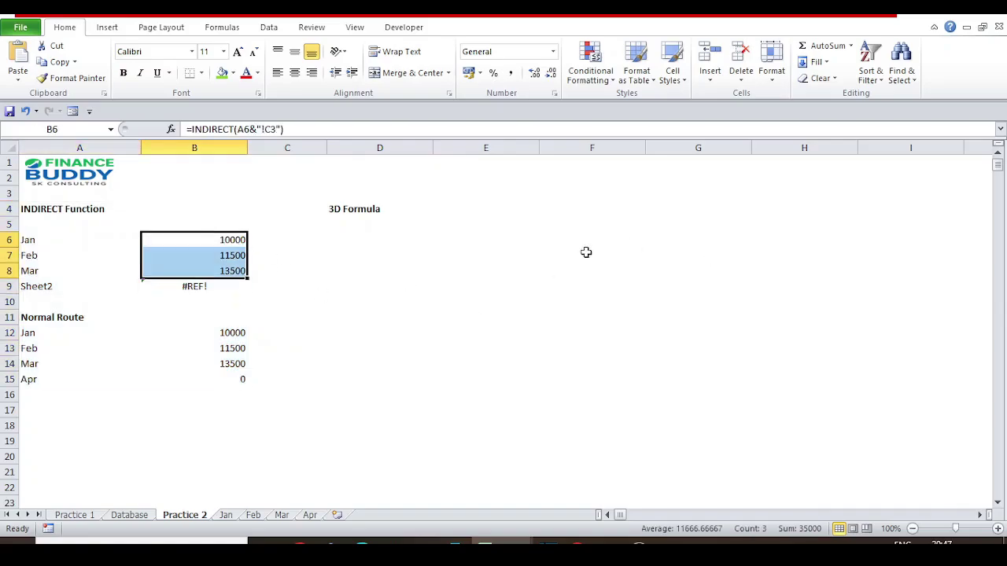
pyautogui.click(348, 331)
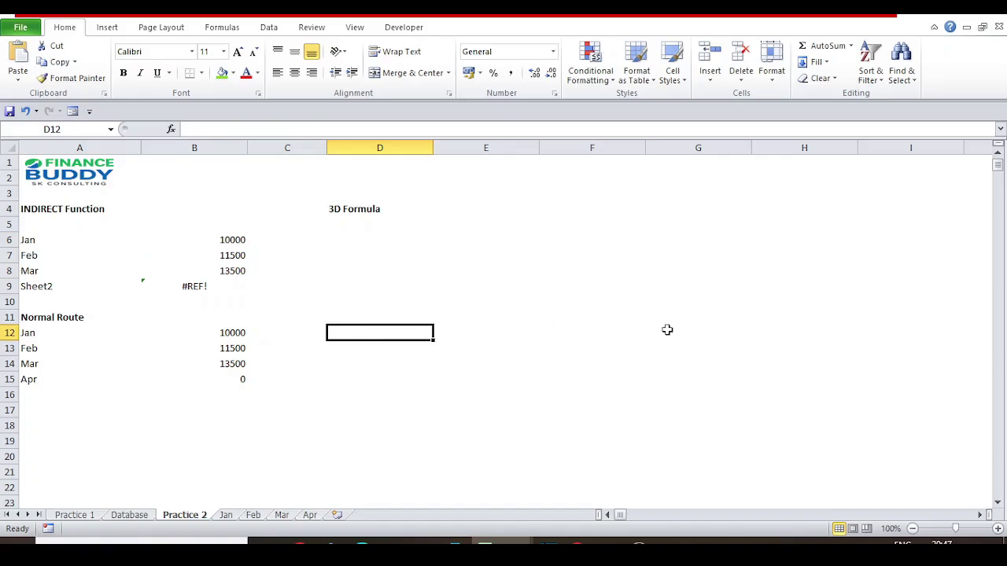
pyautogui.moveTo(68, 207); pyautogui.dragTo(220, 364)
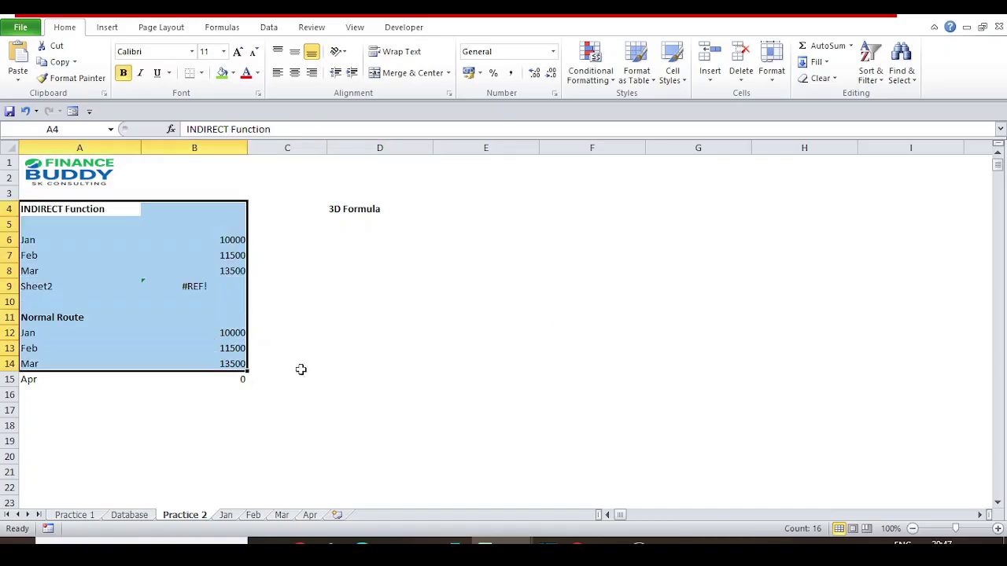
# Step: Enter the formula =Jan!C3+Feb!C3+Mar!C3 in D12, accepting the proposed formula correction
pyautogui.click(342, 316)
pyautogui.press('Return')
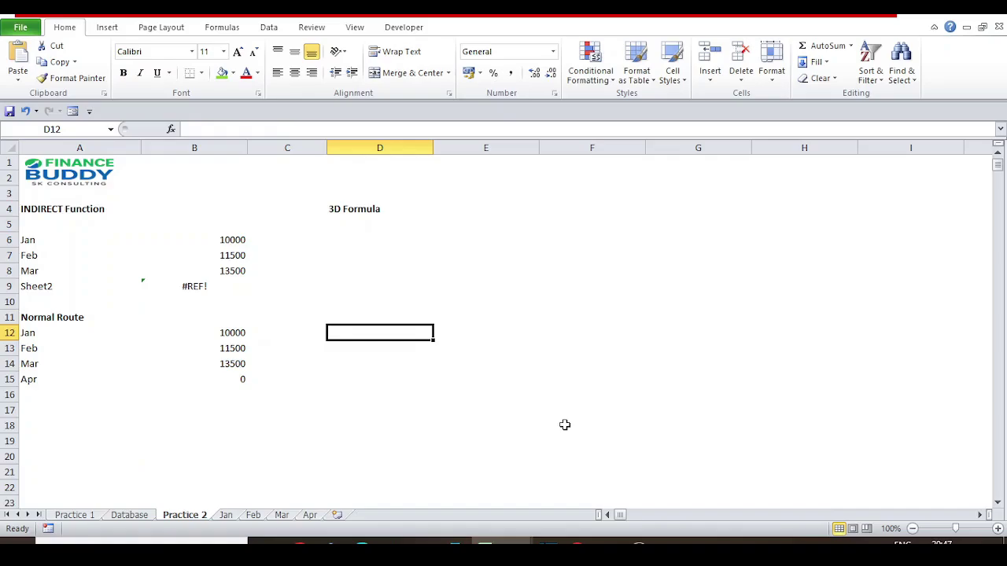
pyautogui.write('=')
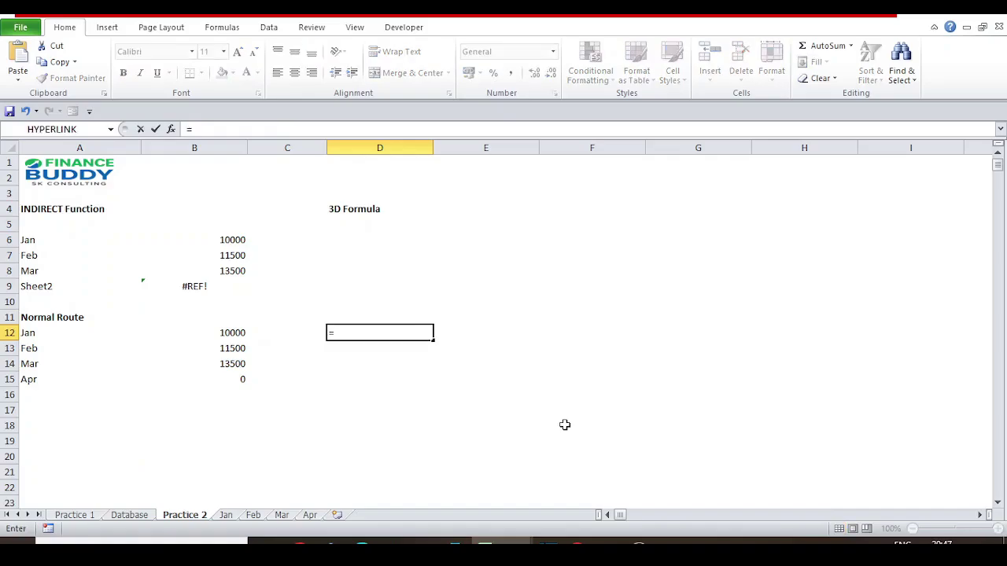
pyautogui.click(226, 516)
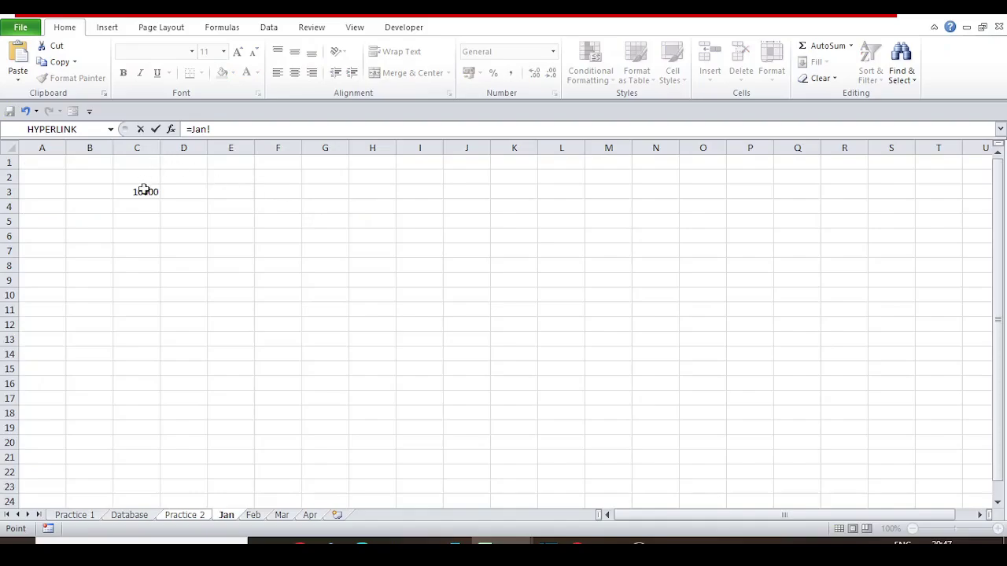
pyautogui.click(144, 191)
pyautogui.write('+')
pyautogui.click(254, 516)
pyautogui.click(141, 191)
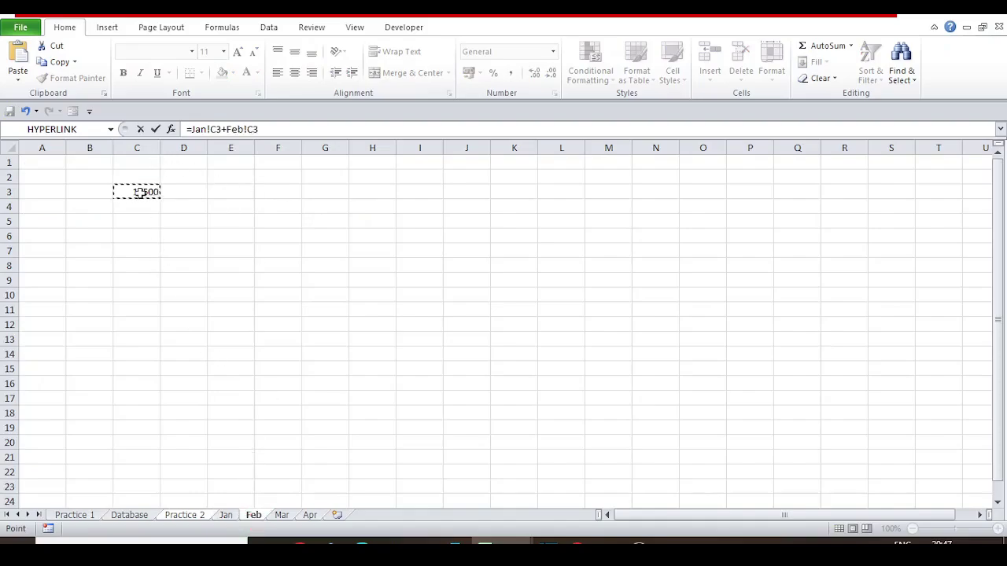
pyautogui.write('+')
pyautogui.click(282, 515)
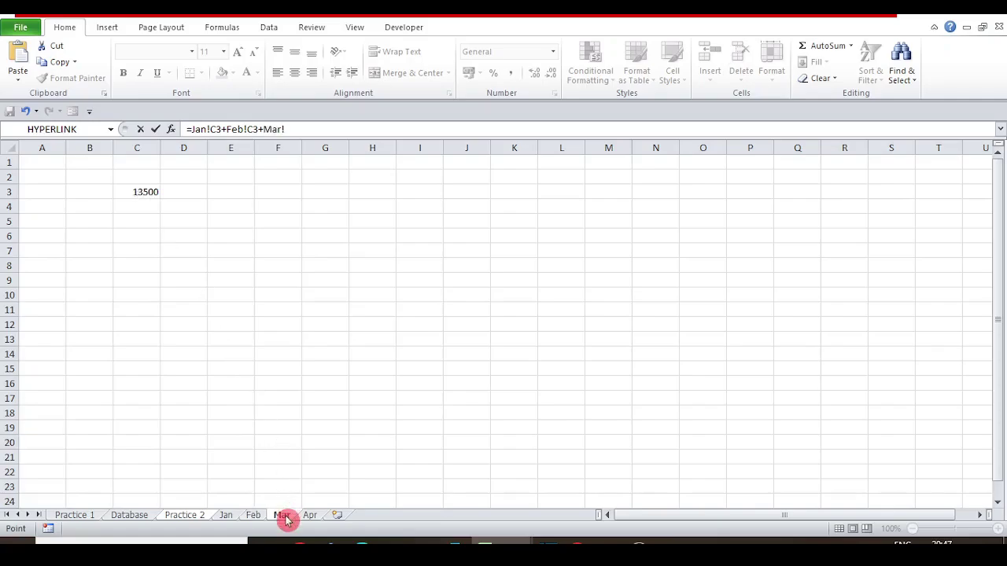
pyautogui.click(143, 200)
pyautogui.click(144, 195)
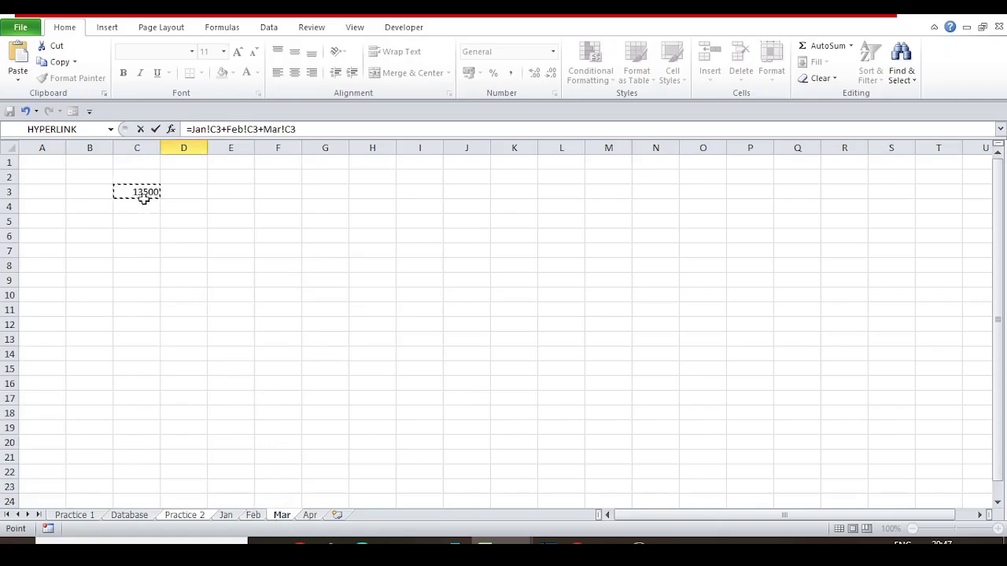
pyautogui.write(')')
pyautogui.press('Return')
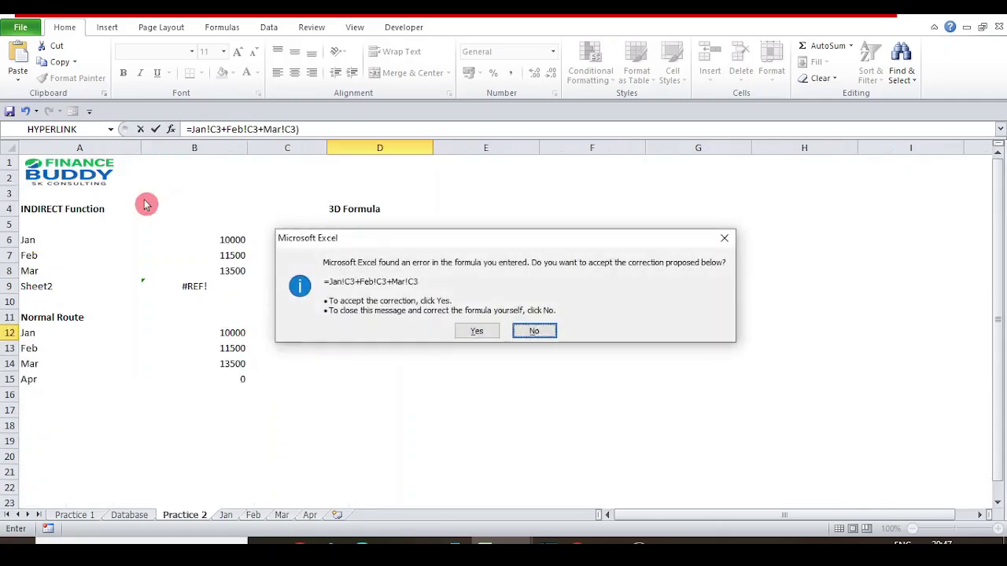
pyautogui.click(480, 330)
pyautogui.click(419, 334)
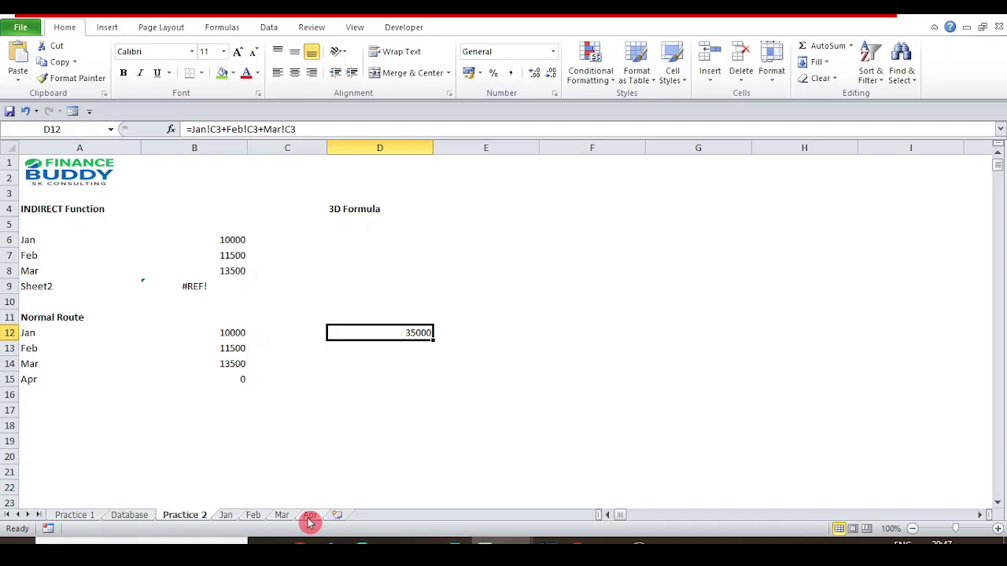
# Step: Compare the empty cell D6 under the 3D Formula heading with the sheet-by-sheet addition formula in D12
pyautogui.press('Up')
pyautogui.press('Up')
pyautogui.press('Up')
pyautogui.press('Up')
pyautogui.press('Up')
pyautogui.press('Up')
pyautogui.press('Up')
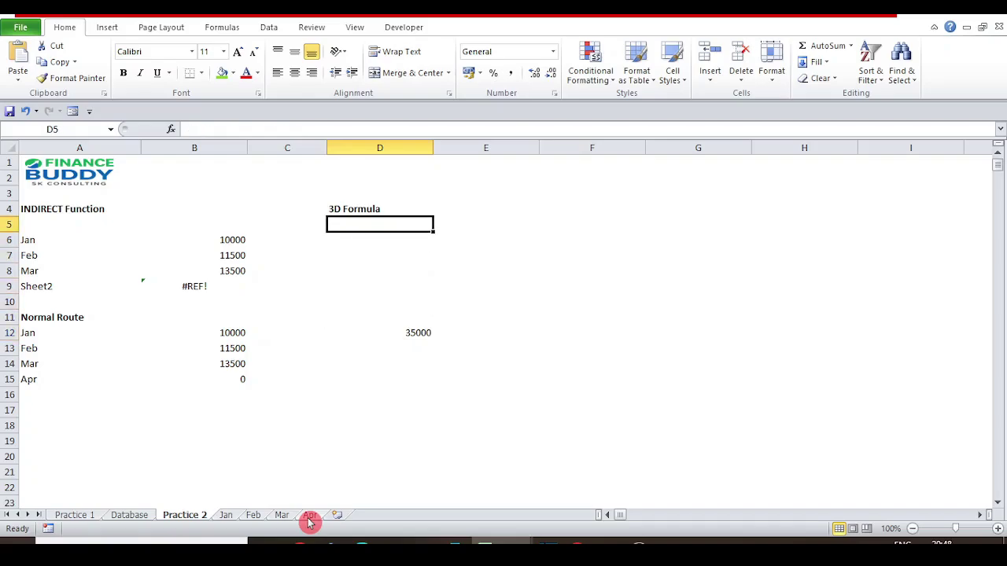
pyautogui.press('Down')
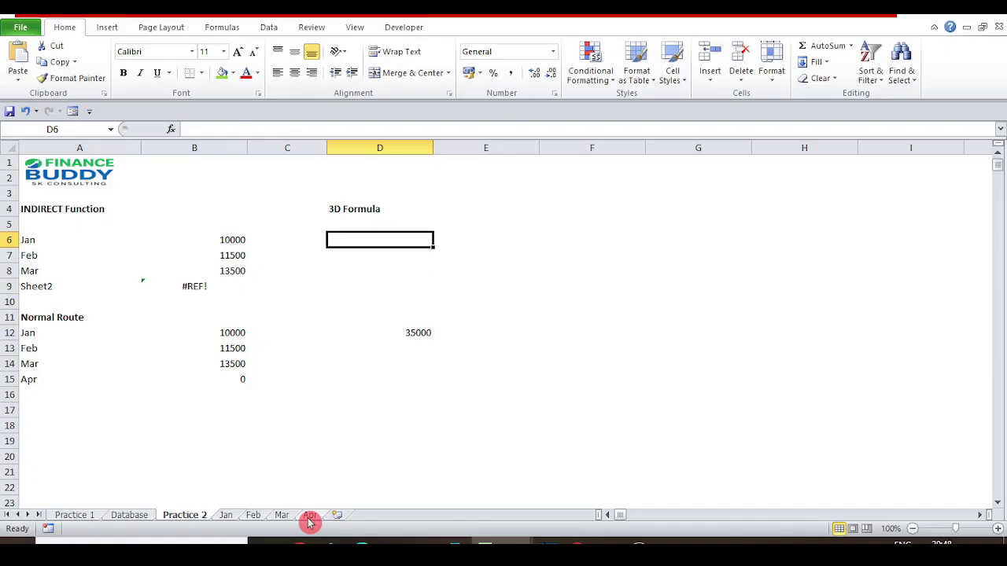
pyautogui.hotkey('ctrl', 'Down')
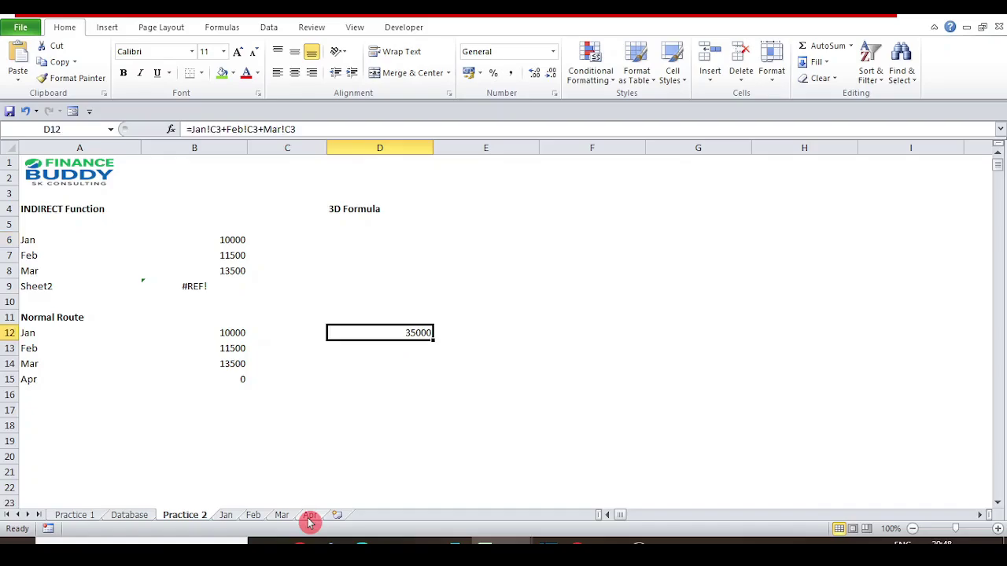
# Step: Enter the 3D formula =SUM(Jan:Mar!C3) in D6 to total C3 across the month sheets
pyautogui.press('Up')
pyautogui.press('Up')
pyautogui.press('Up')
pyautogui.press('Up')
pyautogui.press('Up')
pyautogui.press('Up')
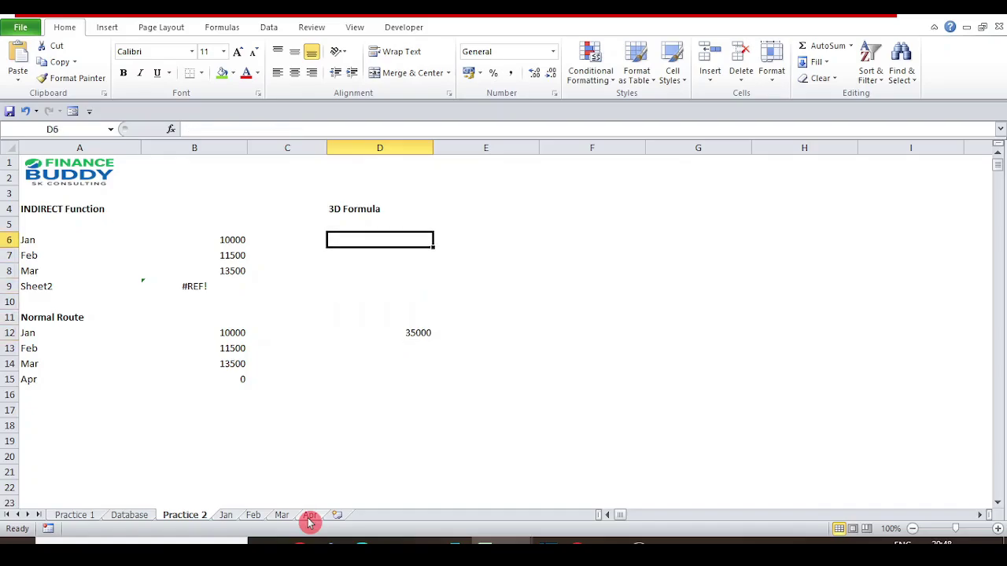
pyautogui.write('=sum')
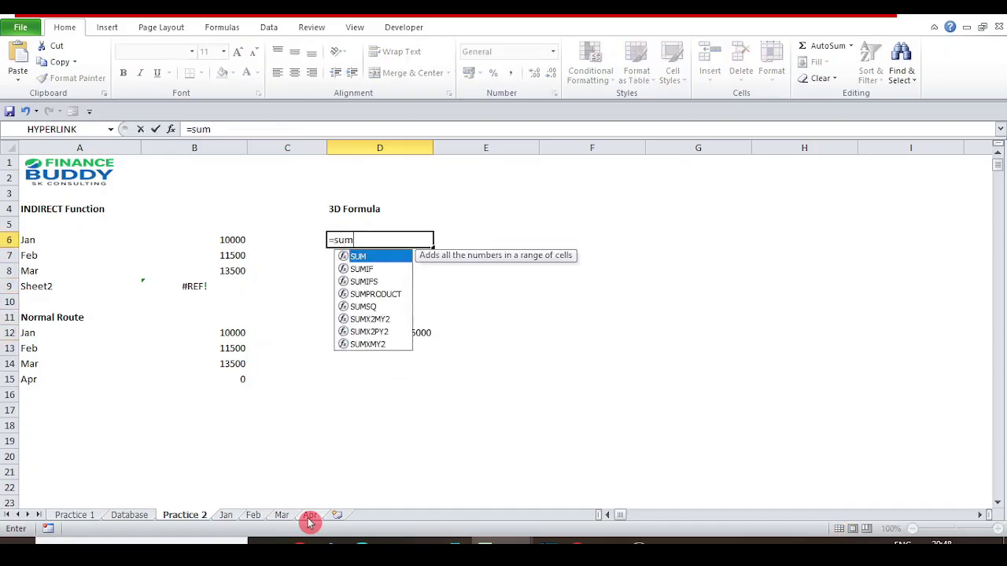
pyautogui.press('Tab')
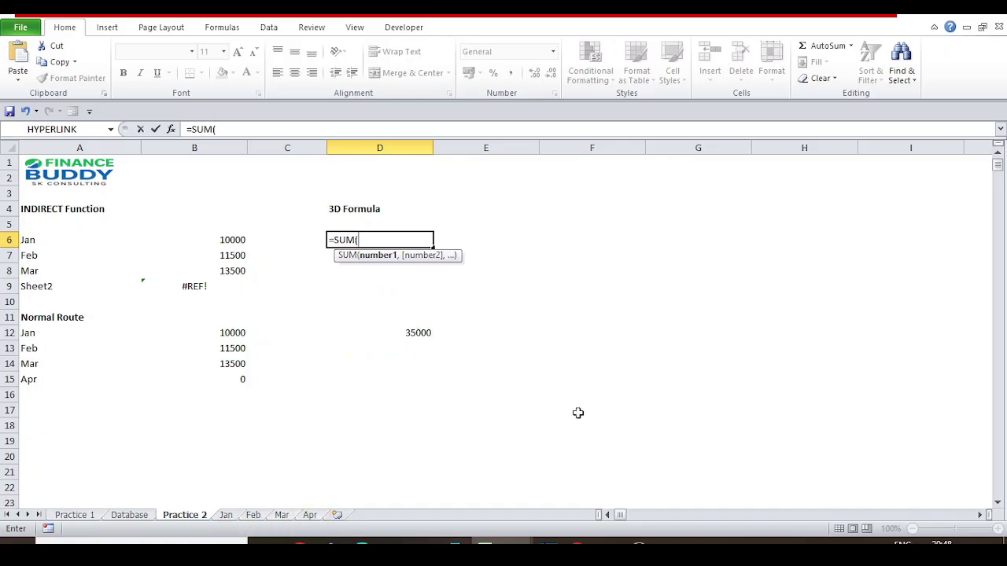
pyautogui.write('Jan:Mar!C3')
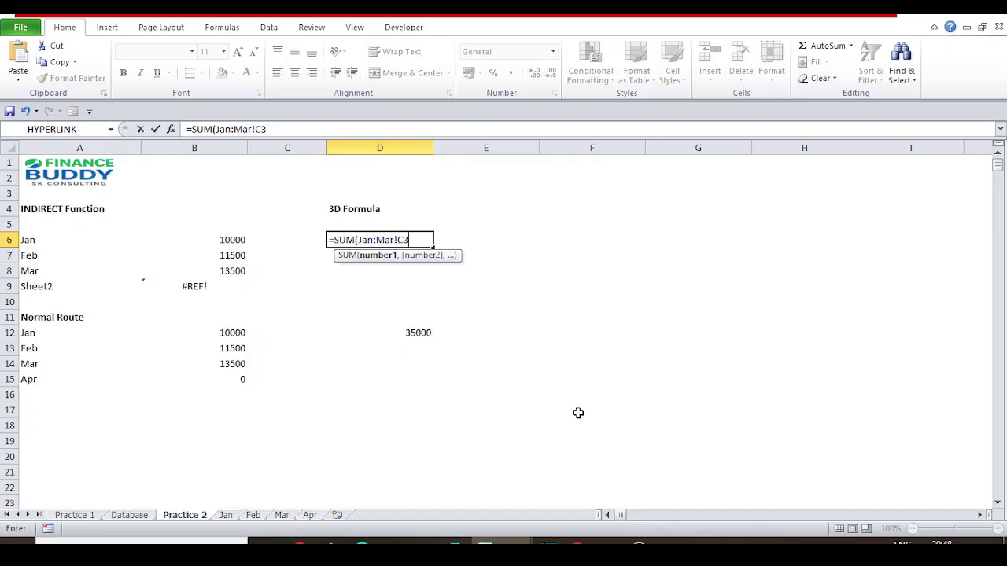
pyautogui.write(')')
pyautogui.press('Return')
pyautogui.press('Up')
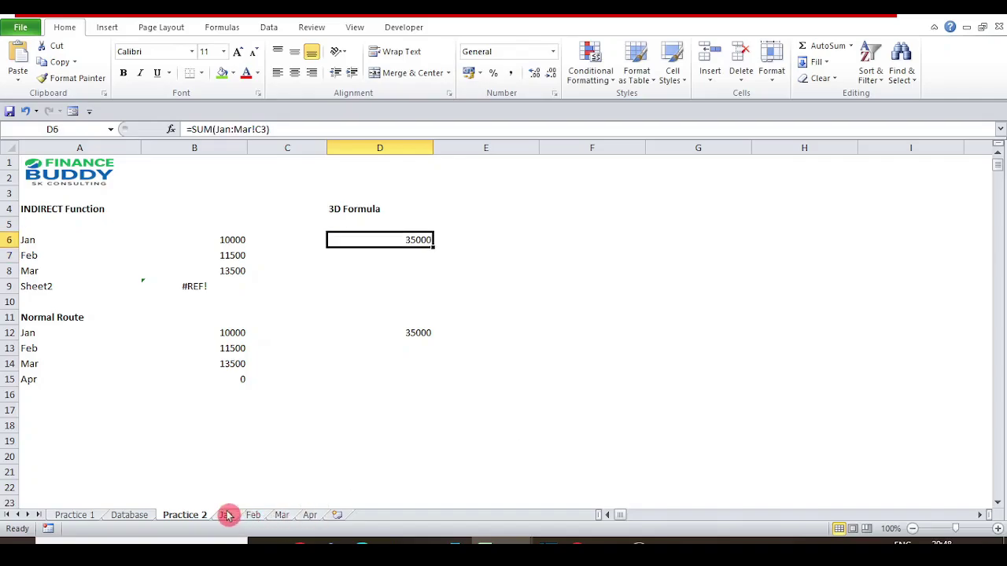
# Step: Inspect the addition formula in D12 and compare it with the 3D SUM formula in D6
pyautogui.click(406, 334)
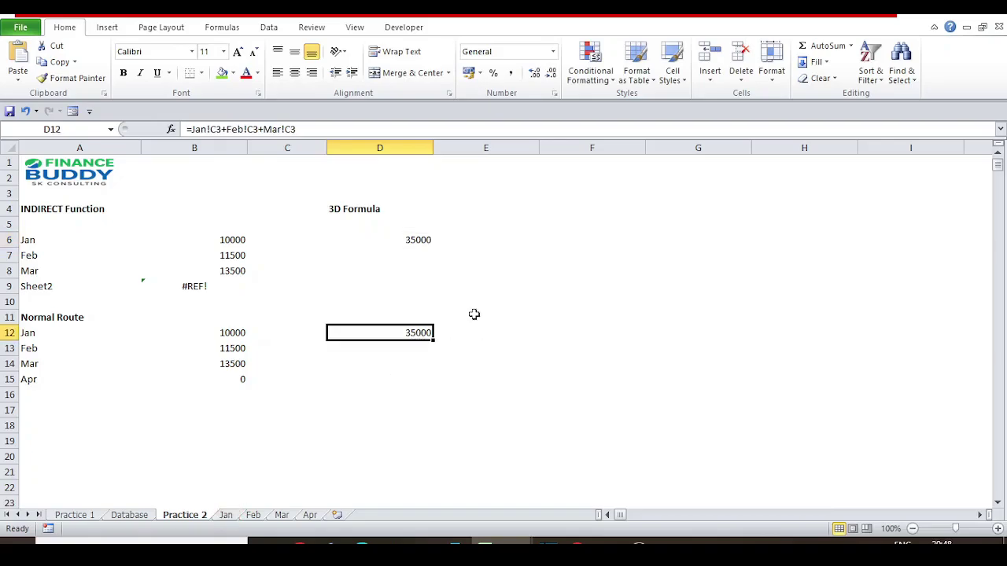
pyautogui.press('F2')
pyautogui.hotkey('ctrl', 'Return')
pyautogui.press('Up')
pyautogui.press('Up')
pyautogui.press('Up')
pyautogui.press('Up')
pyautogui.press('Up')
pyautogui.press('Up')
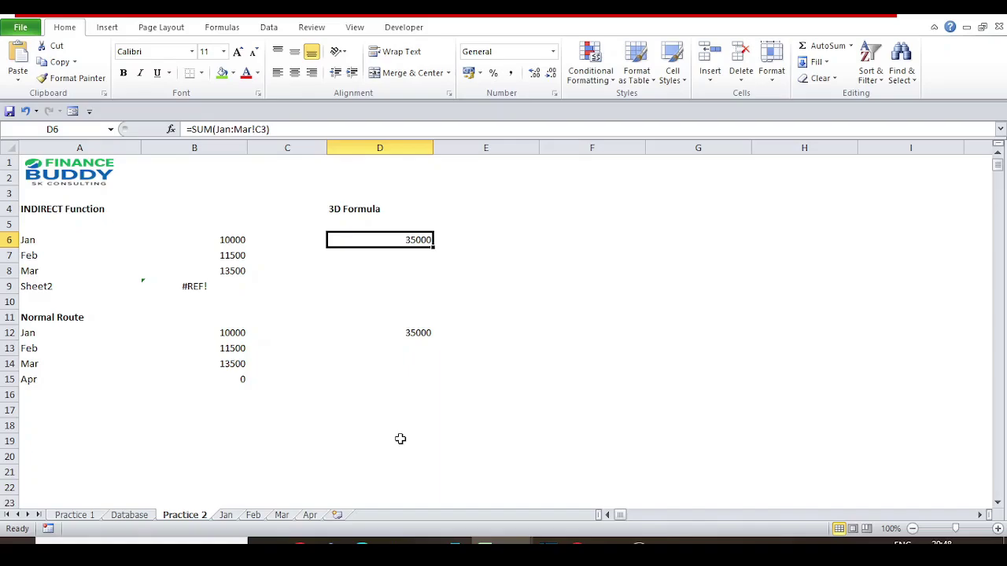
# Step: Move the Apr sheet between Feb and Mar, and return to Practice 2
pyautogui.click(315, 515)
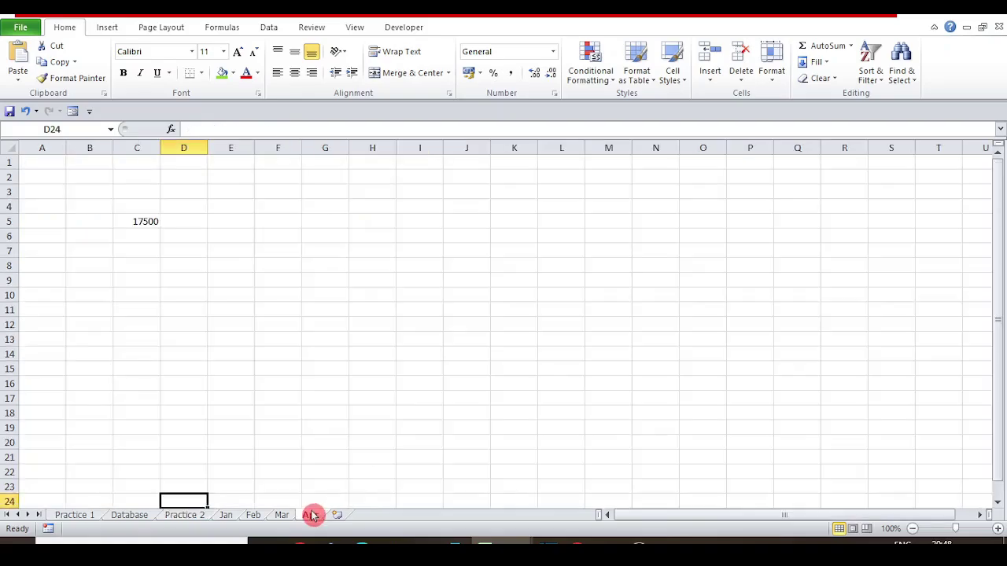
pyautogui.moveTo(315, 515); pyautogui.dragTo(283, 513)
pyautogui.click(197, 516)
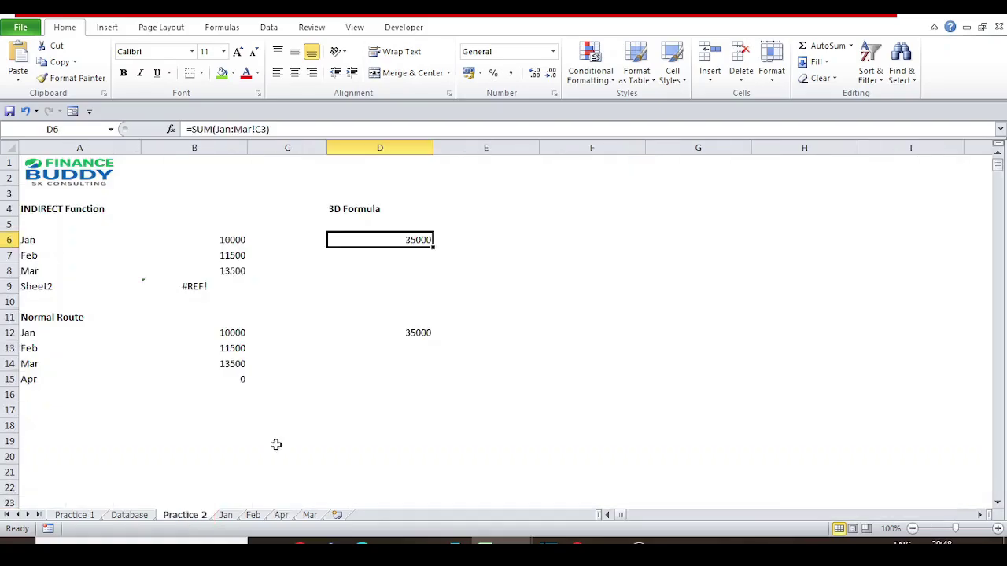
# Step: On the Apr sheet, copy 17500 from C5 to C3, clear C5, and return to Practice 2
pyautogui.click(285, 515)
pyautogui.click(146, 222)
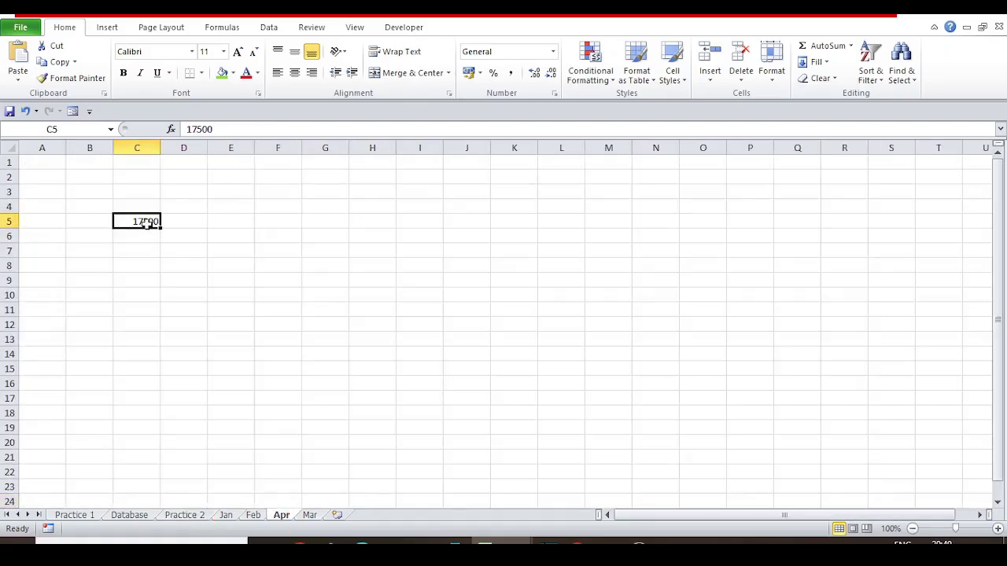
pyautogui.hotkey('ctrl', 'c')
pyautogui.press('Up')
pyautogui.press('Up')
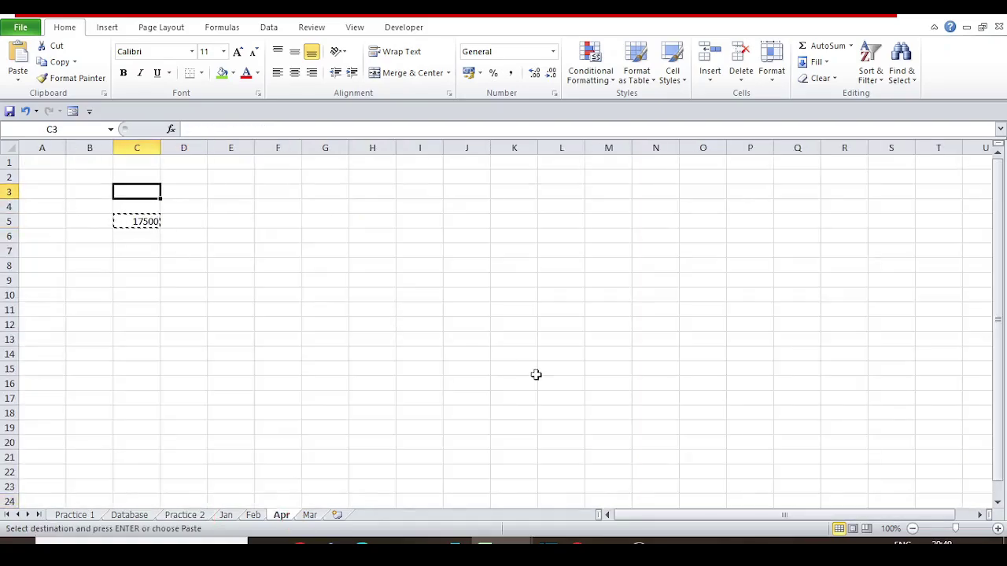
pyautogui.press('Return')
pyautogui.press('Down')
pyautogui.press('Down')
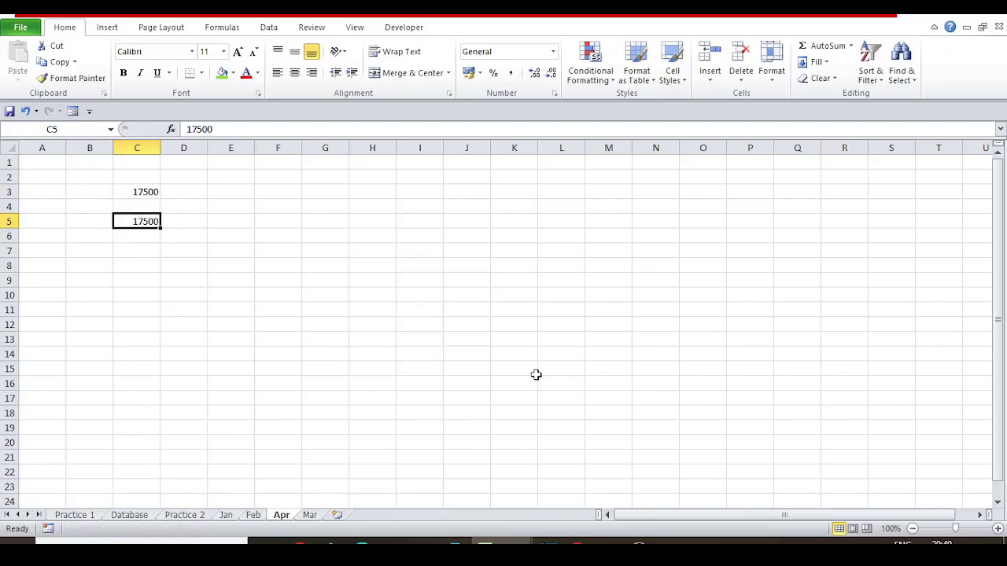
pyautogui.press('Delete')
pyautogui.click(184, 515)
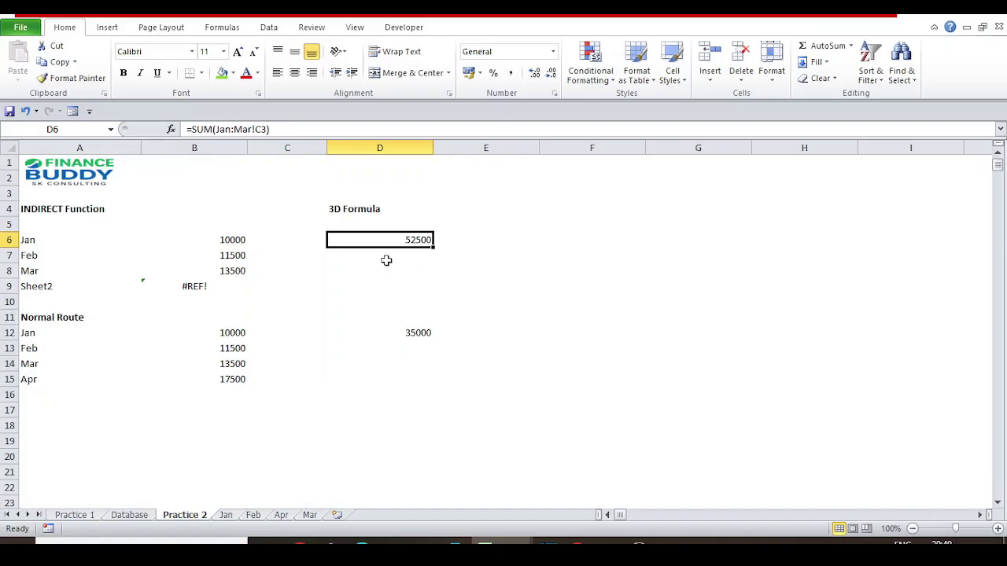
# Step: Examine the sheet range in D6's 3D SUM formula and check it against the Apr sheet's position and value
pyautogui.moveTo(274, 130); pyautogui.dragTo(189, 132)
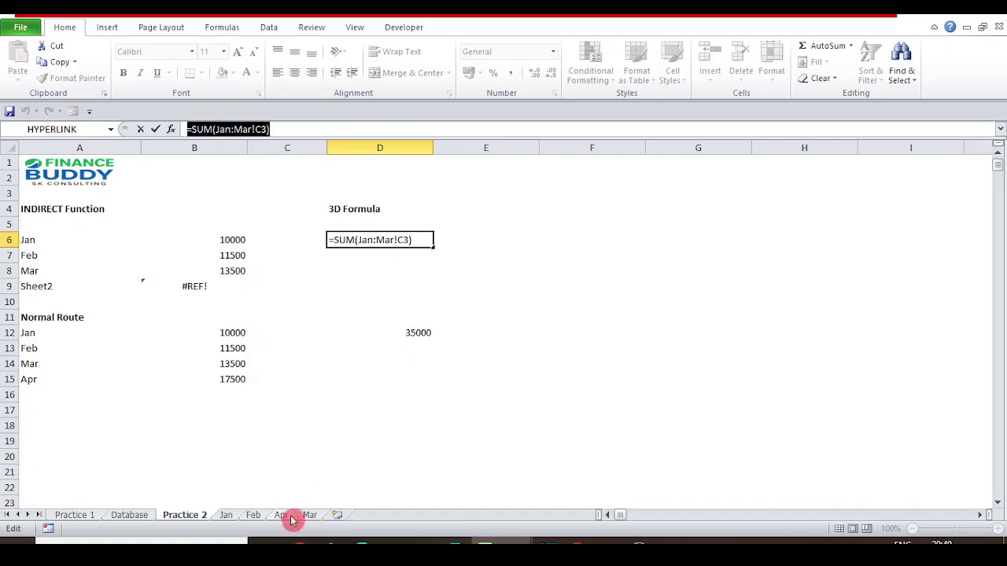
pyautogui.moveTo(291, 519)
pyautogui.mouseDown()
pyautogui.moveTo(254, 519)
pyautogui.moveTo(292, 519)
pyautogui.mouseUp()
pyautogui.hotkey('ctrl', 'Return')
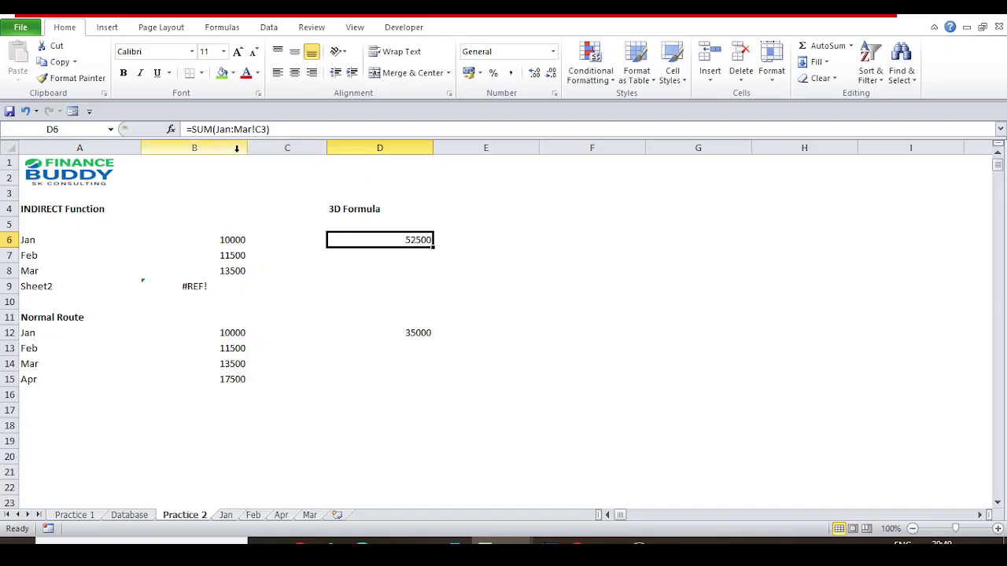
pyautogui.moveTo(214, 129); pyautogui.dragTo(271, 129)
pyautogui.press('Escape')
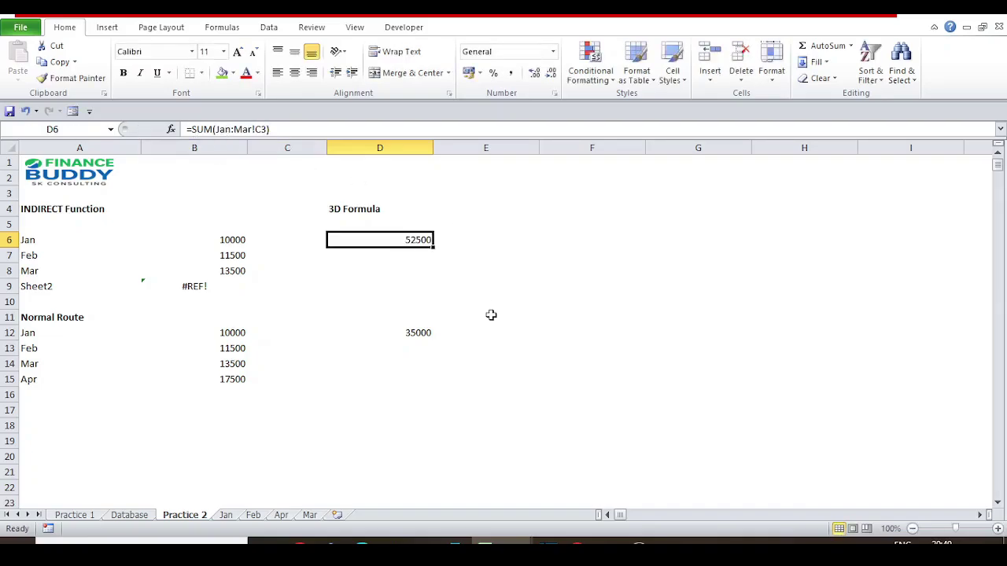
pyautogui.click(282, 516)
pyautogui.click(193, 517)
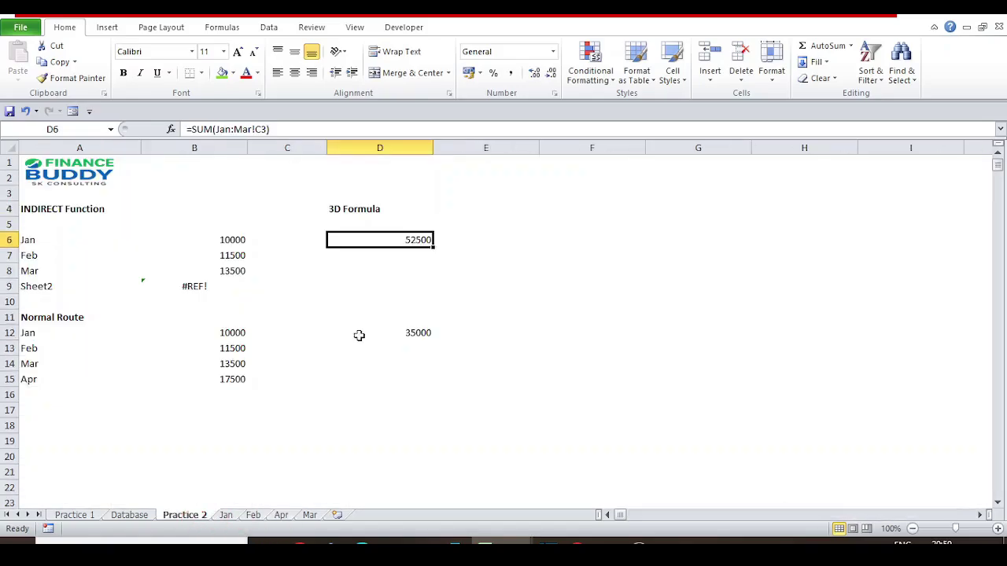
# Step: Move the Apr sheet after Mar and check D6 on Practice 2
pyautogui.click(286, 516)
pyautogui.moveTo(288, 517); pyautogui.dragTo(356, 481)
pyautogui.click(201, 518)
# Step: Move the Apr sheet before Jan and return to Practice 2
pyautogui.click(310, 514)
pyautogui.moveTo(311, 515); pyautogui.dragTo(241, 488)
pyautogui.click(200, 516)
# Step: Move the Feb sheet after Mar and compare D6 on Practice 2 with the Jan and Mar sheets
pyautogui.click(282, 515)
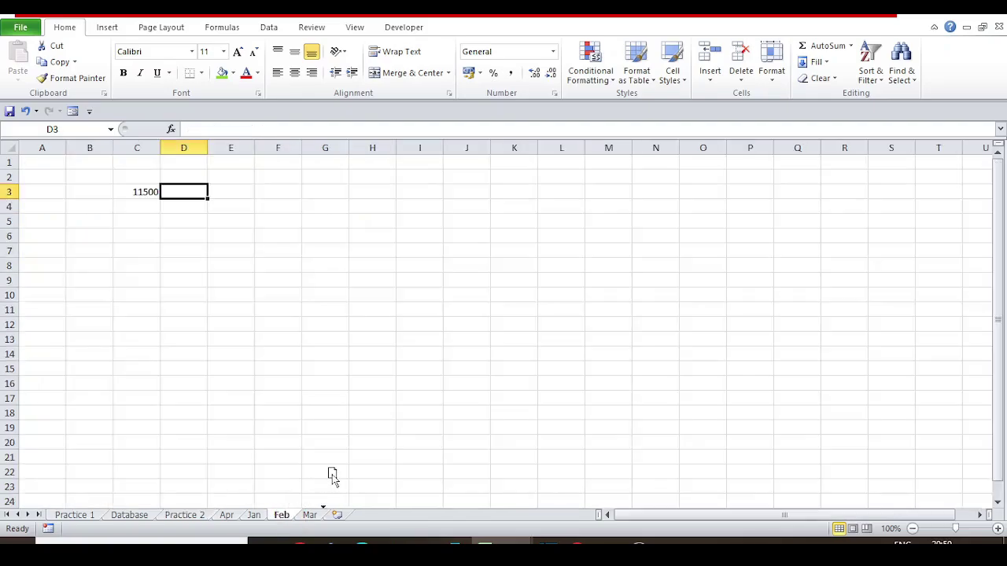
pyautogui.moveTo(331, 475); pyautogui.dragTo(332, 476)
pyautogui.click(193, 516)
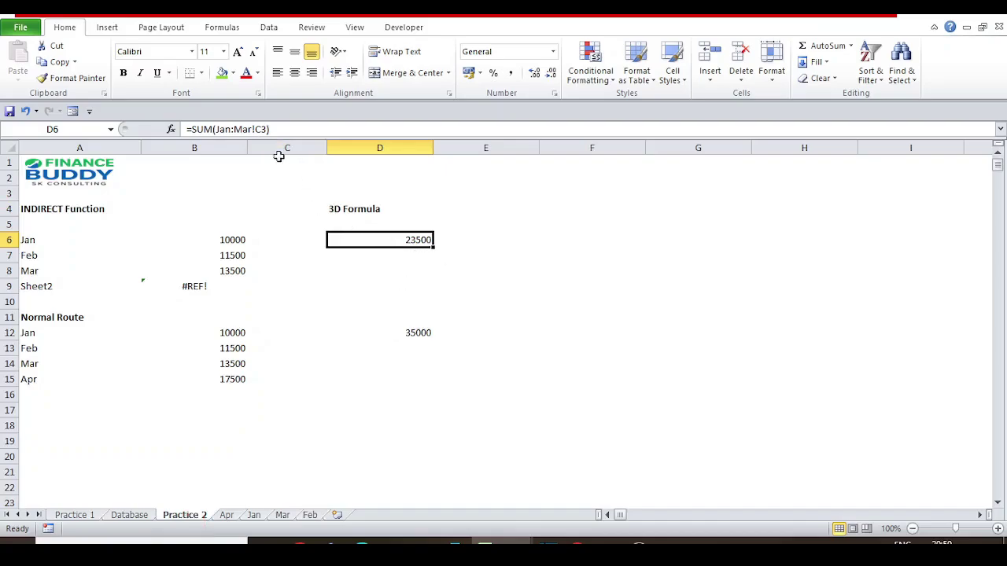
pyautogui.click(261, 515)
pyautogui.click(282, 516)
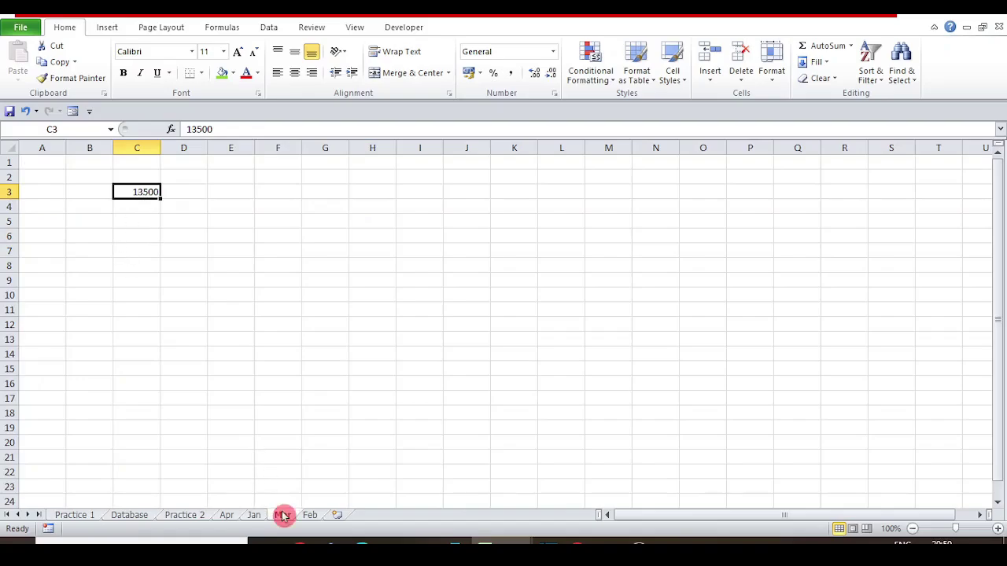
pyautogui.click(195, 515)
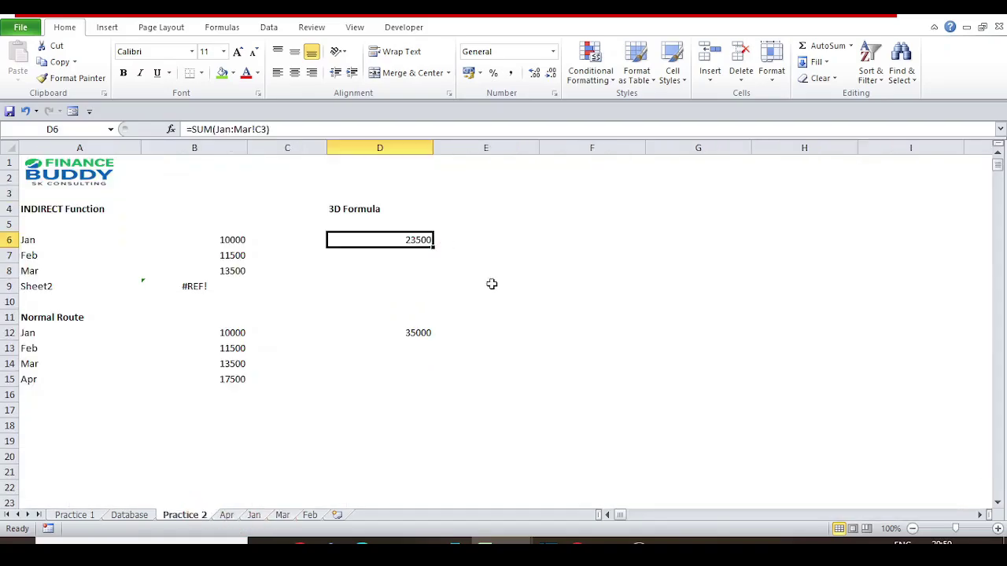
# Step: Move the Feb sheet back between Jan and Mar, and return to Practice 2
pyautogui.click(310, 515)
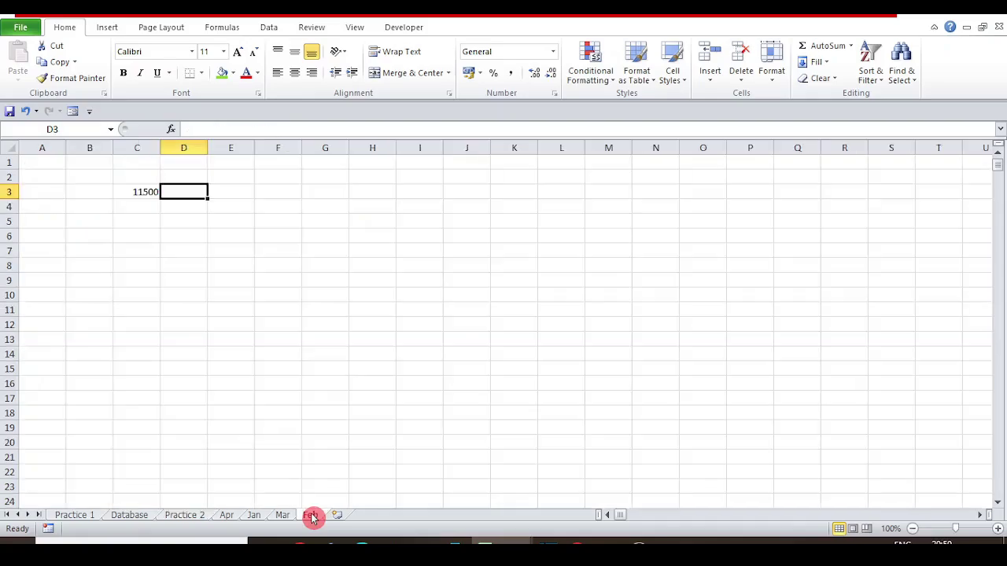
pyautogui.click(284, 499)
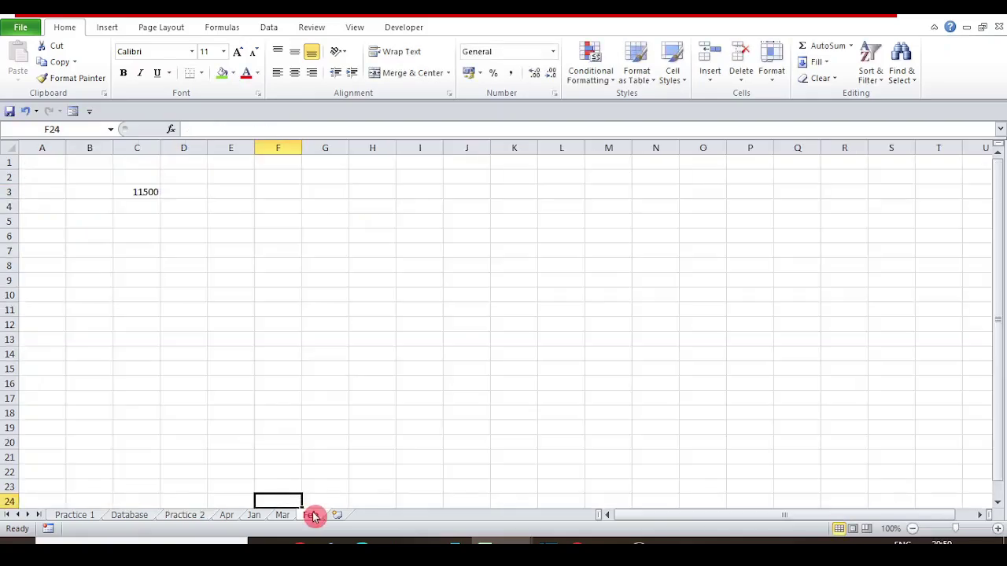
pyautogui.moveTo(297, 513); pyautogui.dragTo(282, 511)
pyautogui.click(203, 517)
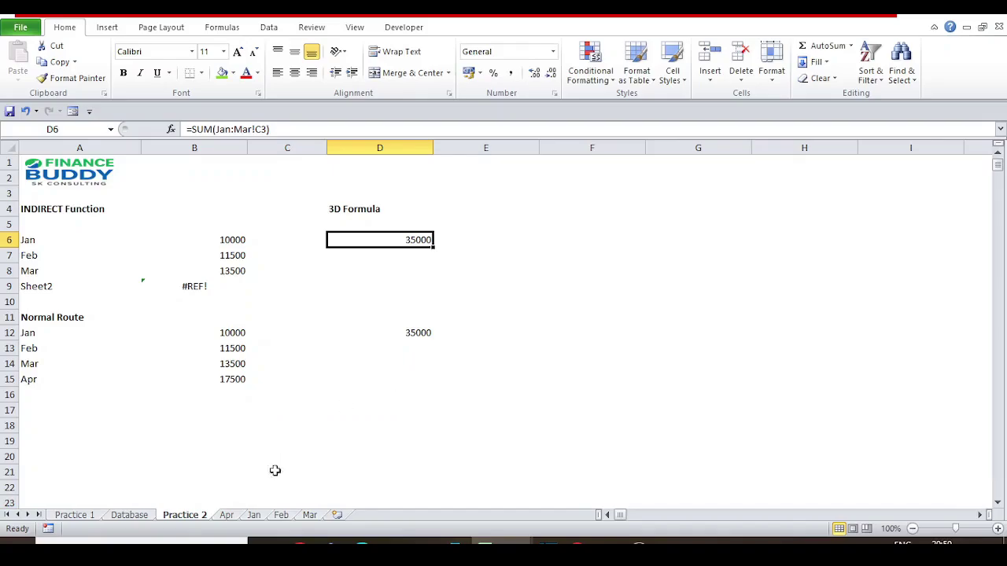
# Step: Move the Jan sheet after Mar and inspect the sheet range in D6's formula on Practice 2
pyautogui.click(257, 515)
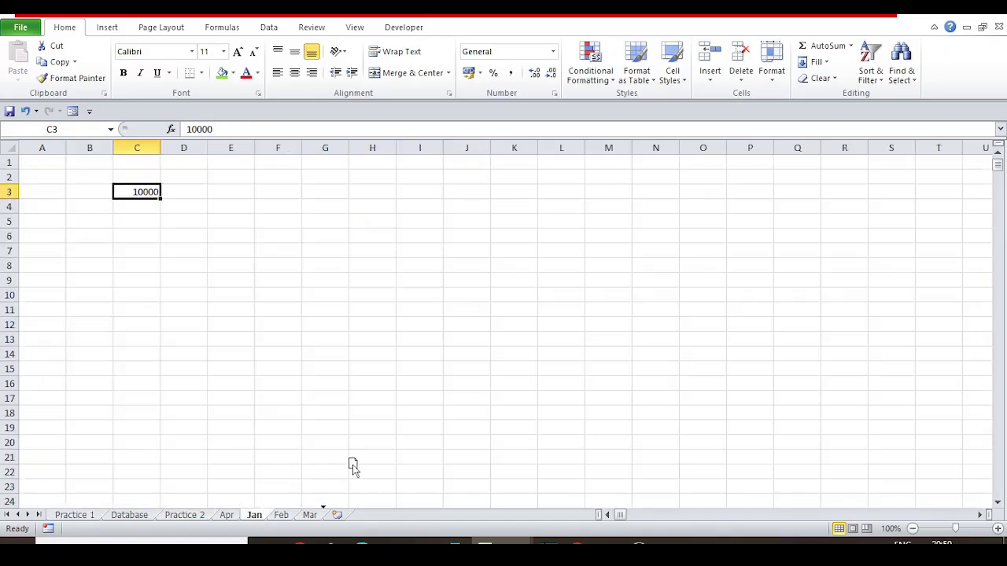
pyautogui.click(193, 514)
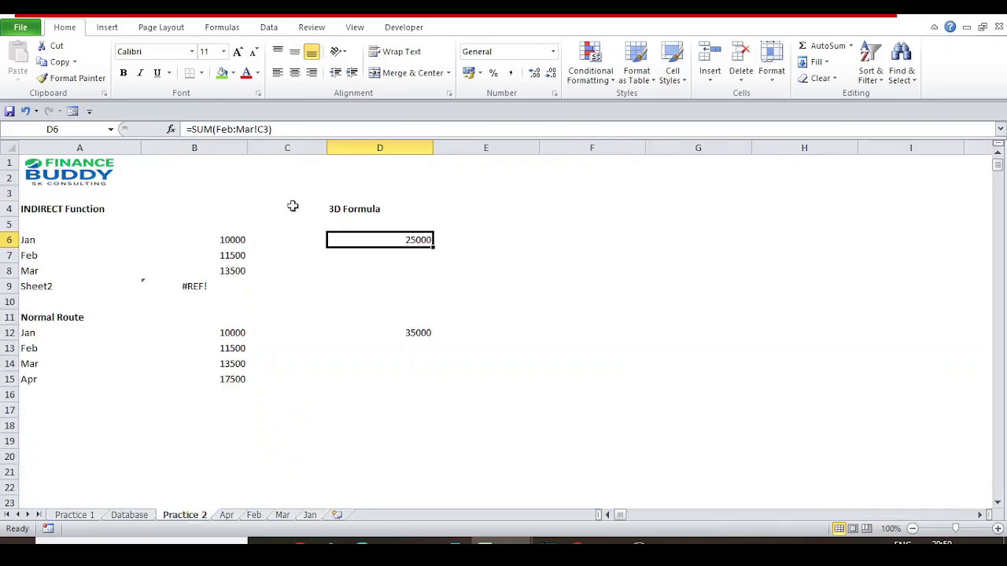
pyautogui.moveTo(272, 129); pyautogui.dragTo(185, 129)
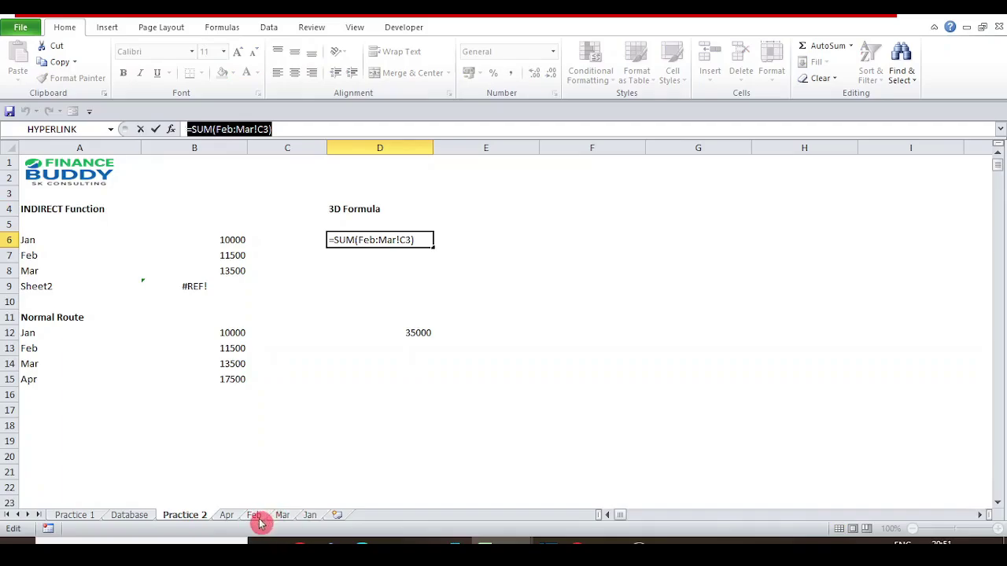
pyautogui.click(227, 130)
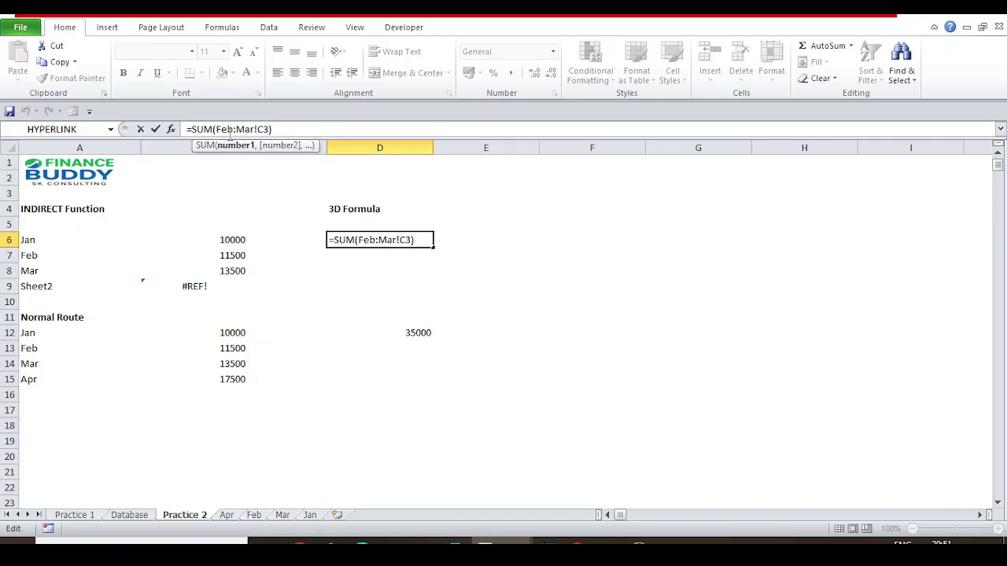
pyautogui.moveTo(233, 131); pyautogui.dragTo(222, 131)
pyautogui.press('Escape')
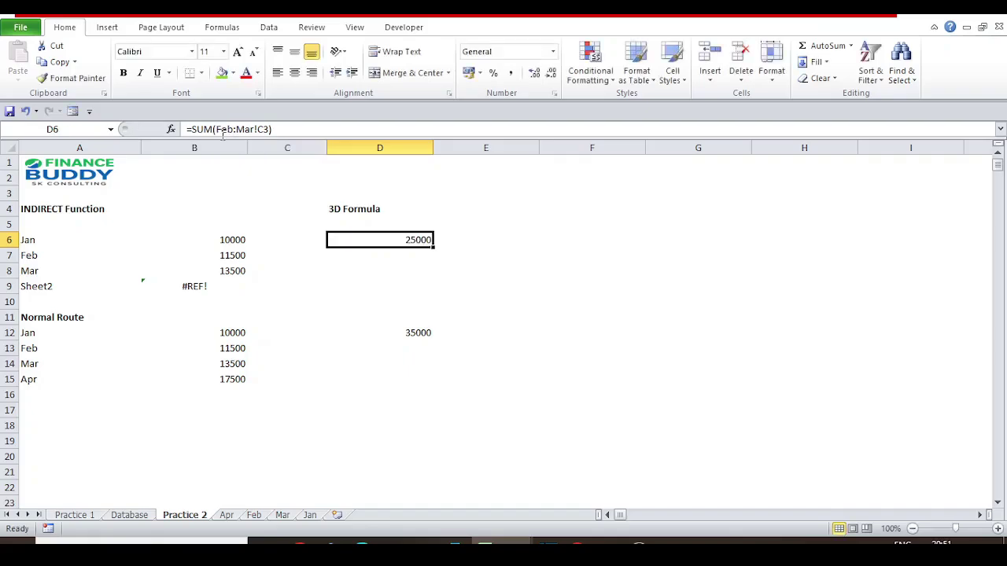
# Step: Move the Feb sheet between Mar and Jan, and inspect D6's formula reference on Practice 2
pyautogui.click(255, 515)
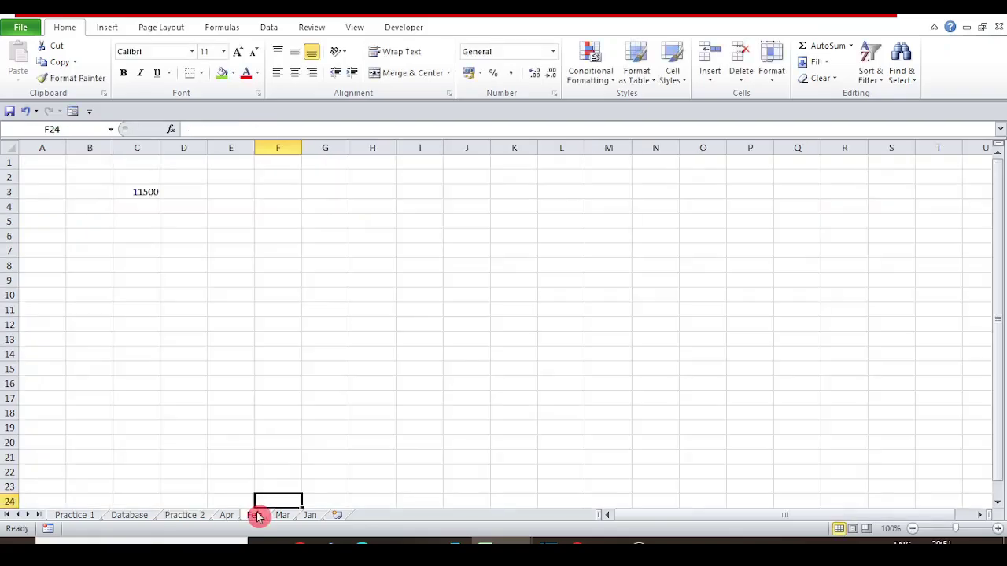
pyautogui.moveTo(258, 515); pyautogui.dragTo(311, 504)
pyautogui.click(192, 516)
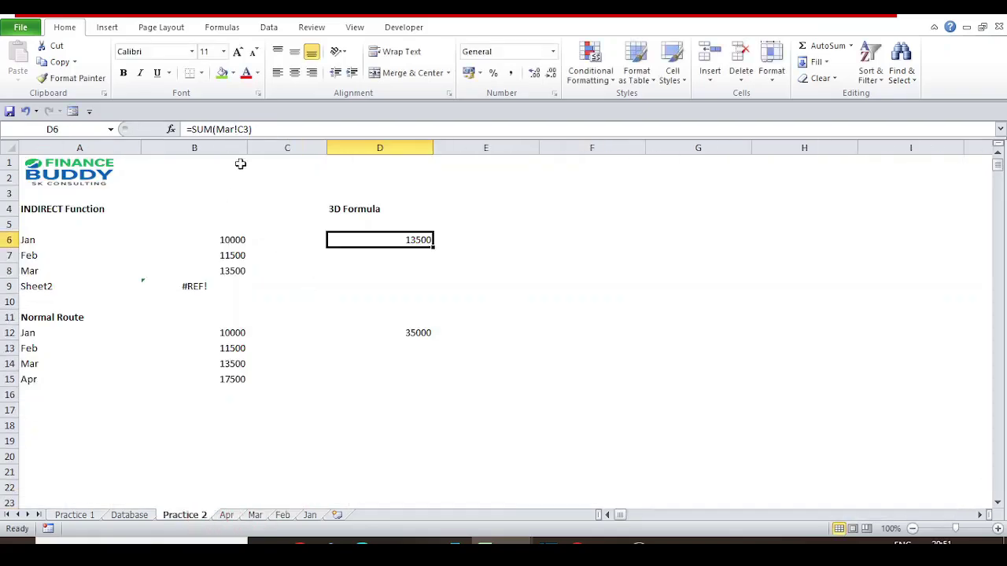
pyautogui.moveTo(244, 129); pyautogui.dragTo(216, 129)
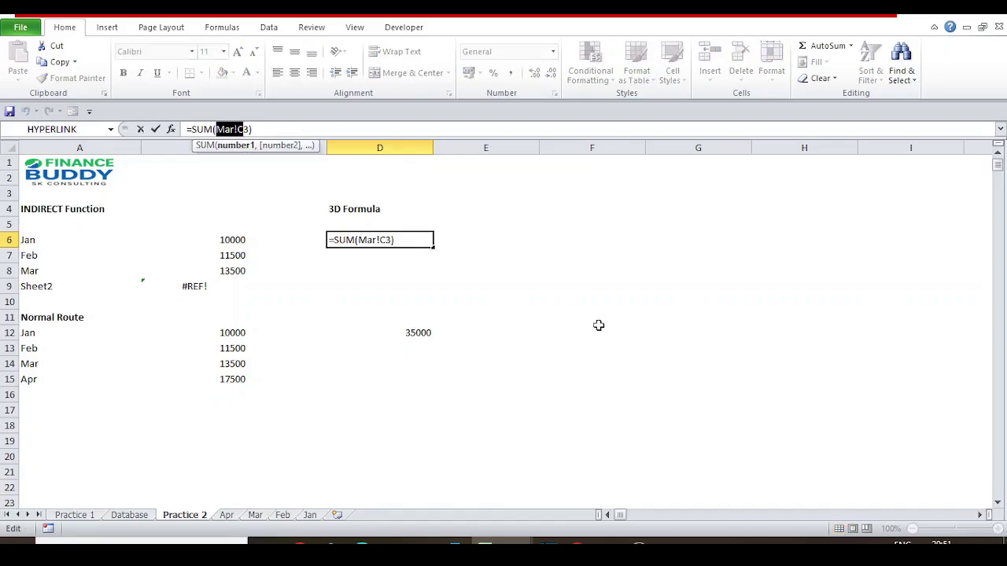
pyautogui.press('Escape')
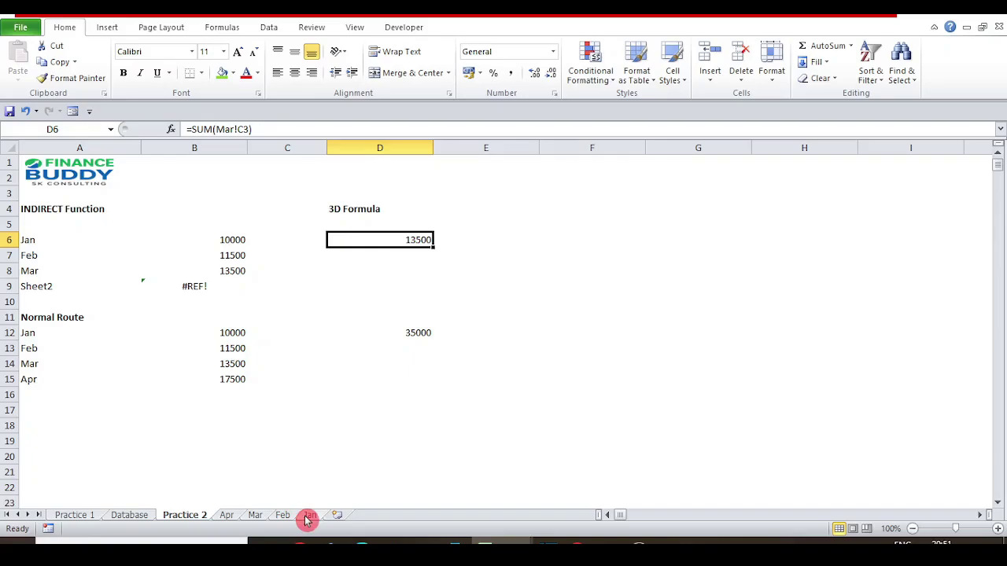
# Step: Restore the sheet order Jan, Feb, Mar after Apr, and inspect D6's formula on Practice 2
pyautogui.moveTo(285, 516); pyautogui.dragTo(262, 488)
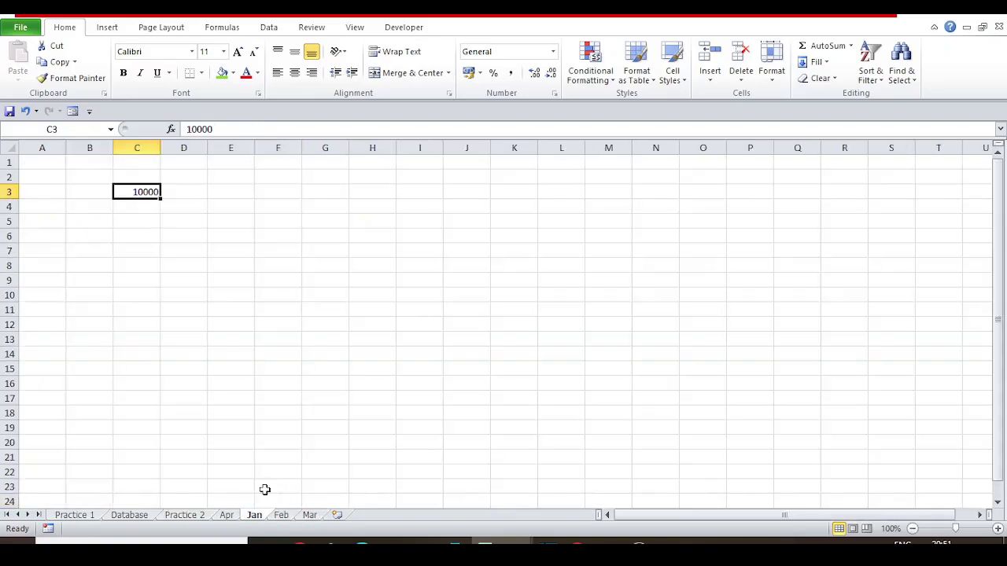
pyautogui.click(188, 515)
pyautogui.click(233, 133)
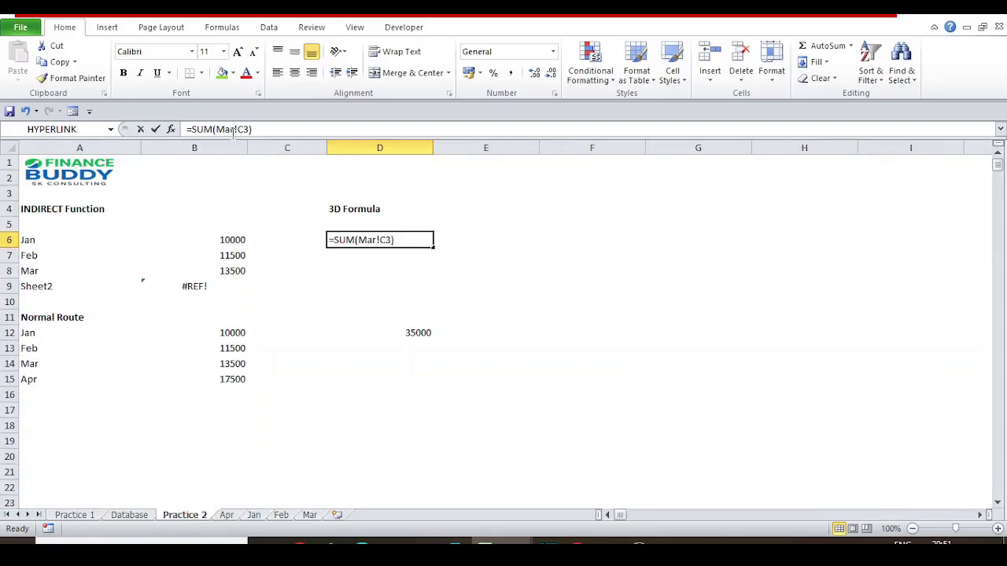
pyautogui.moveTo(253, 130); pyautogui.dragTo(178, 129)
pyautogui.press('Escape')
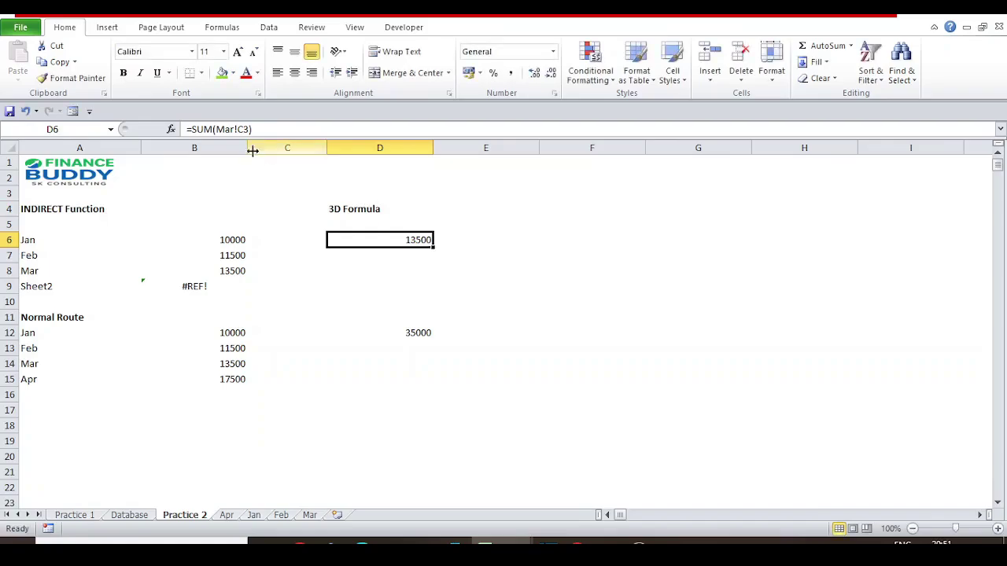
# Step: Add the Jan: range start to D6's formula so it reads =SUM(Jan:Mar!C3)
pyautogui.click(217, 129)
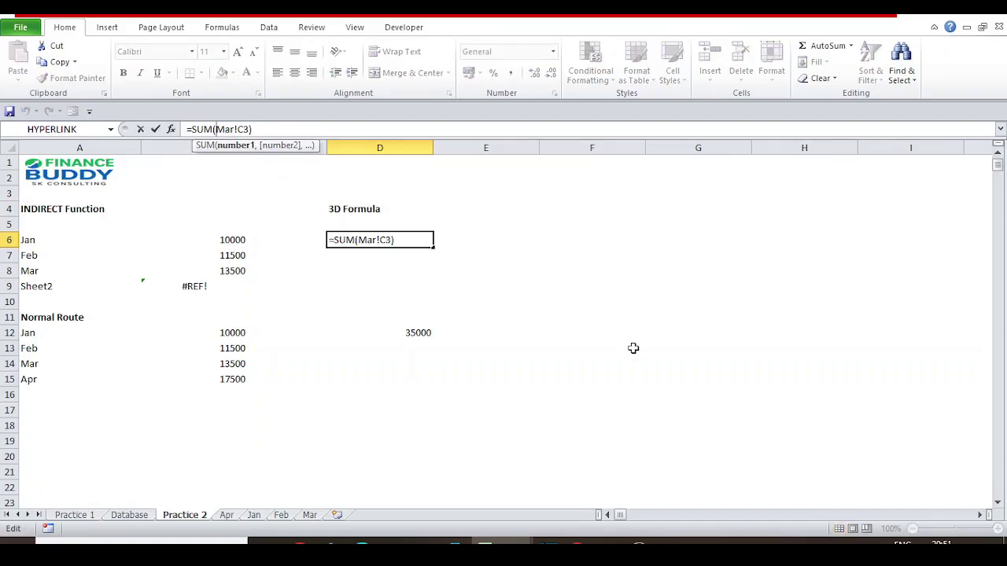
pyautogui.write('Jan:')
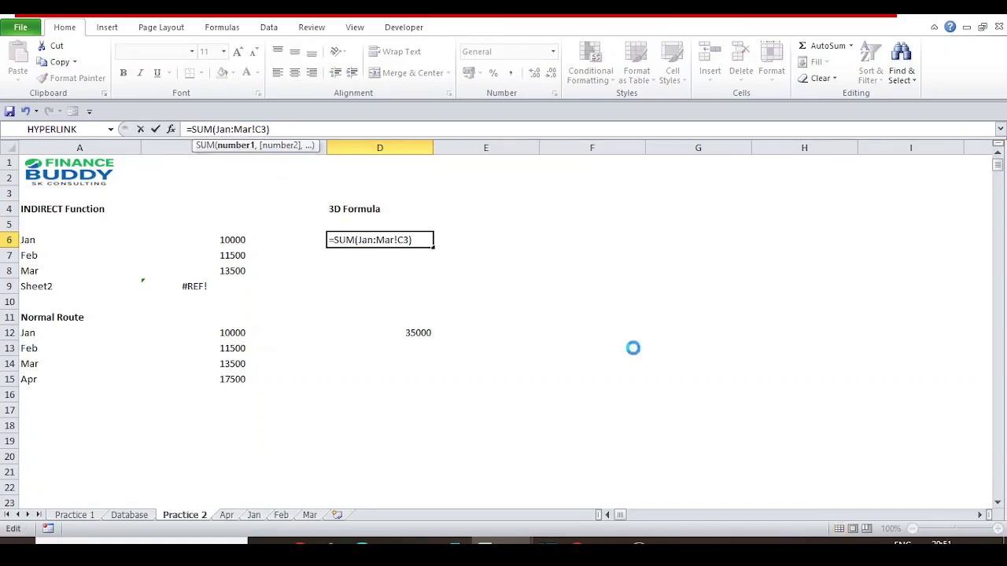
pyautogui.hotkey('ctrl', 'Return')
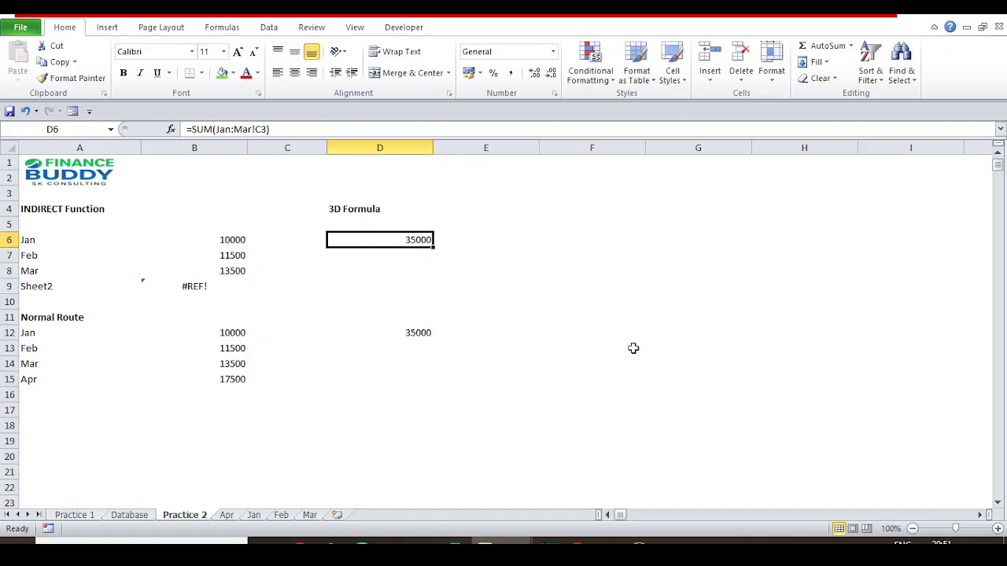